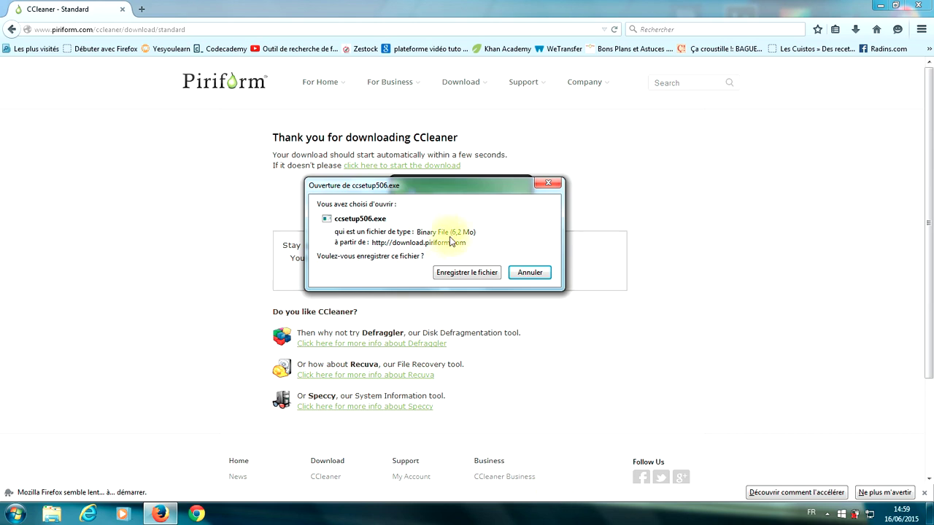
- Save the CCleaner installer ccsetup506.exe, run it, and close the browser
left_click(457, 275)
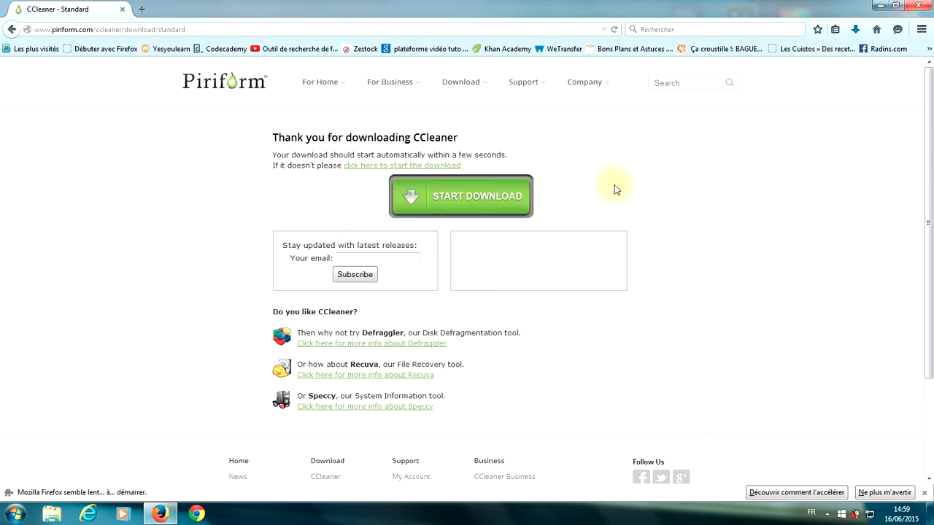
left_click(855, 30)
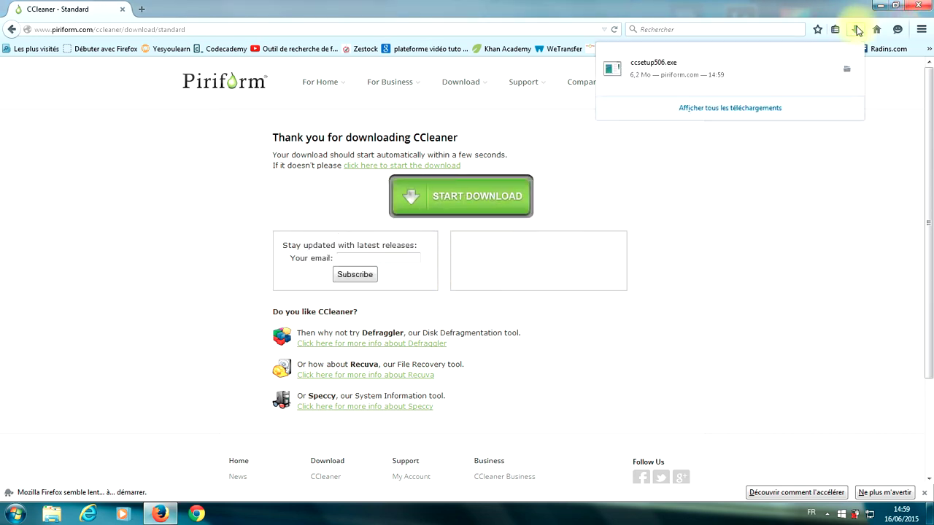
left_click(719, 73)
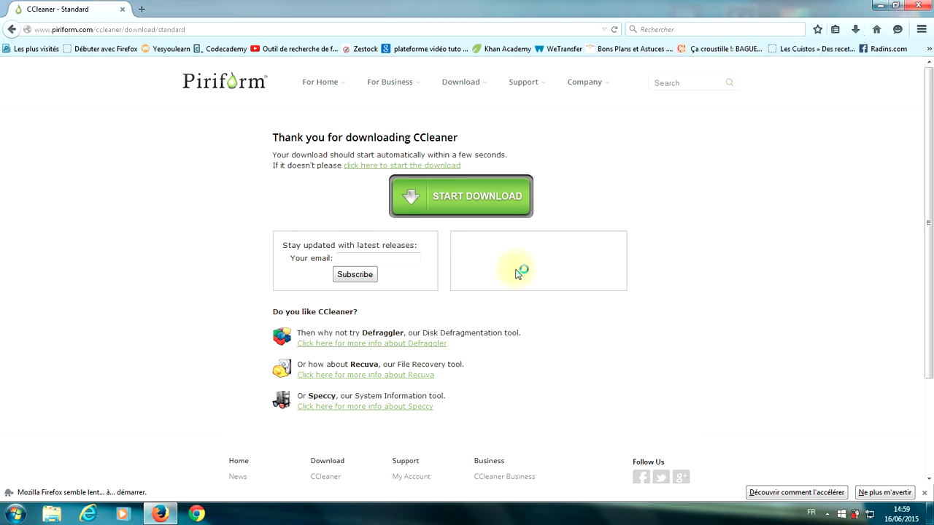
left_click(930, 6)
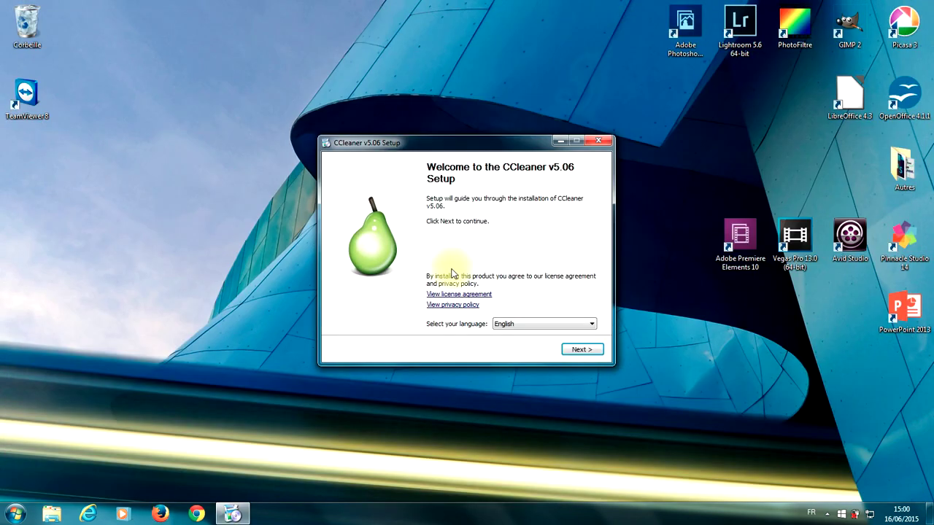
- Set the installer language to Français and disable both Recycle Bin context menu options for CCleaner
left_click(537, 326)
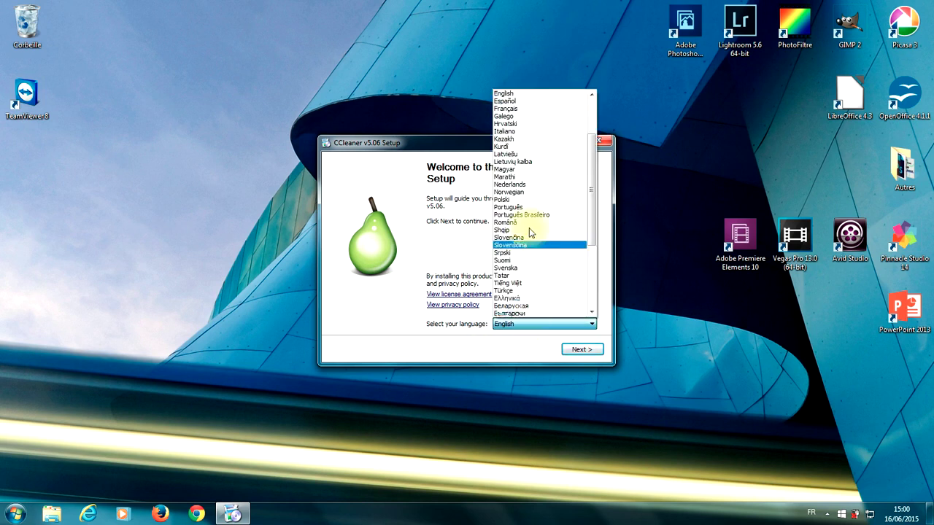
left_click(526, 109)
left_click(582, 350)
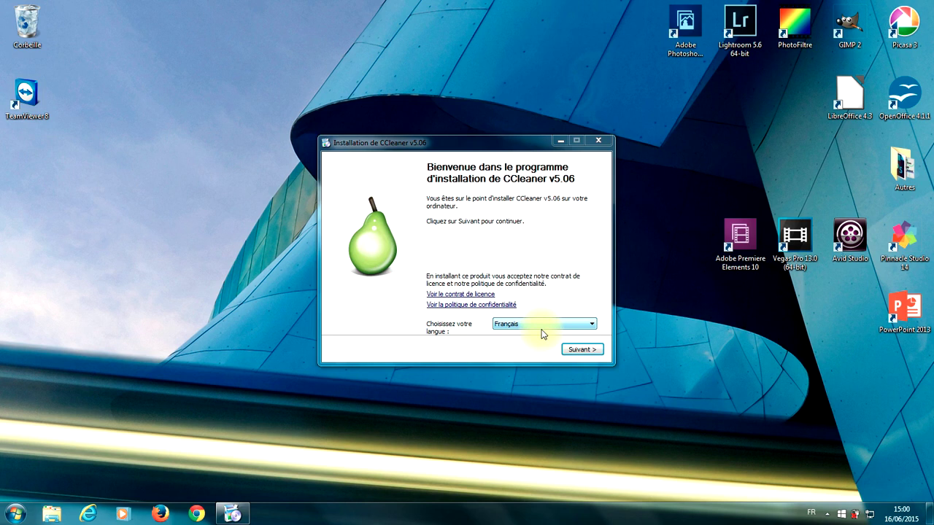
left_click(582, 351)
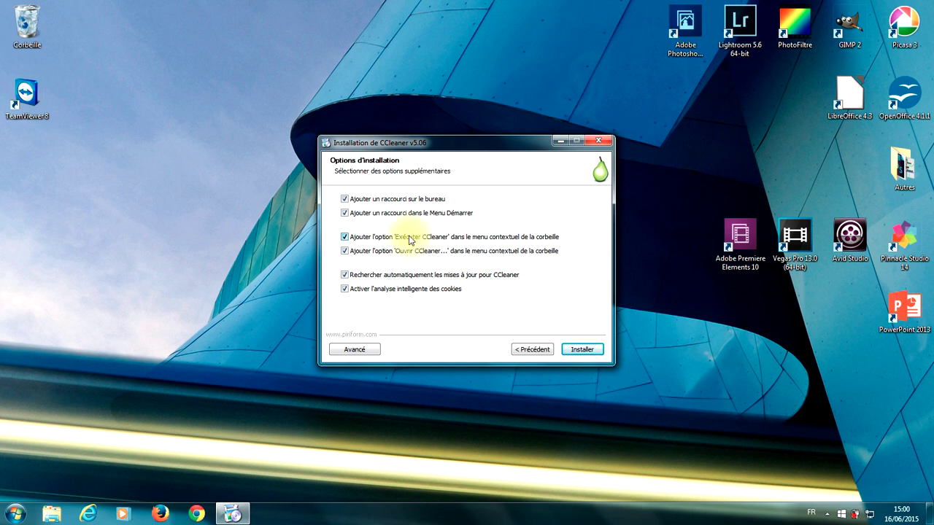
left_click(369, 239)
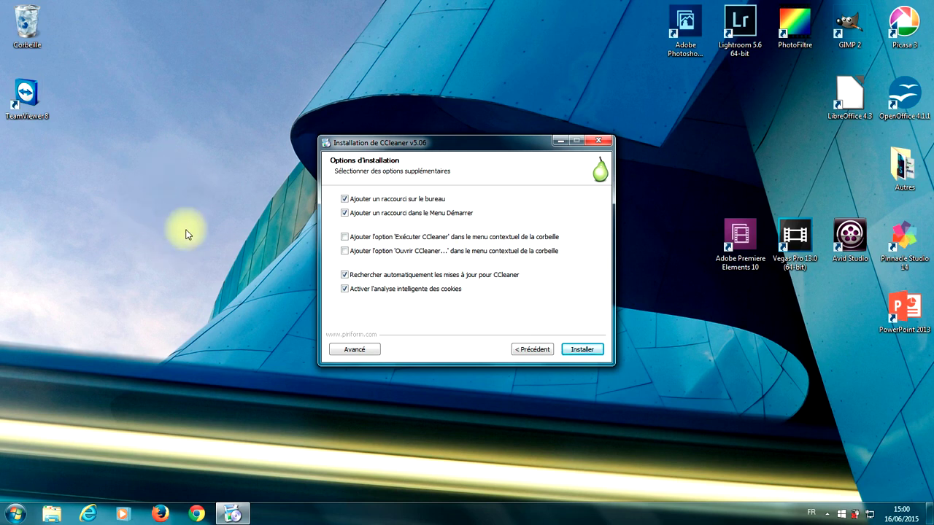
- Examine which commands the context menus of the desktop and the Recycle Bin offer
left_click(202, 208)
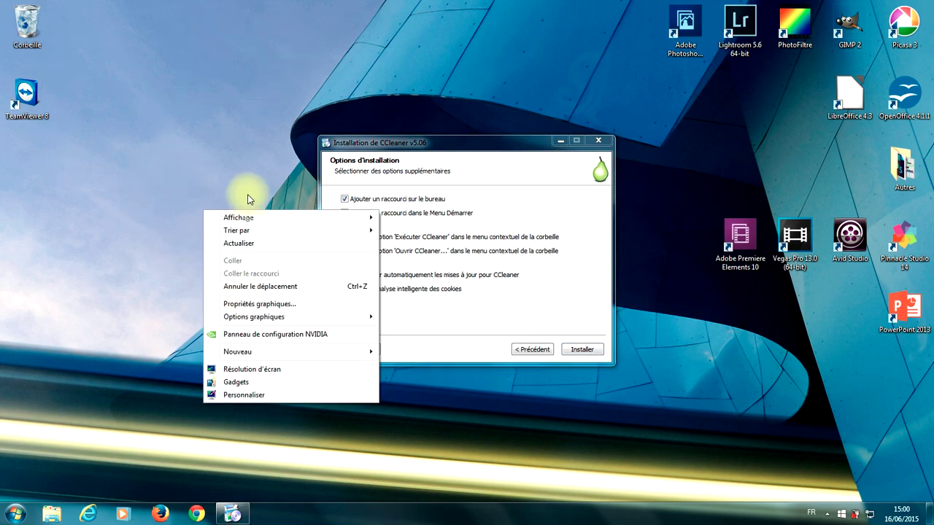
left_click(175, 256)
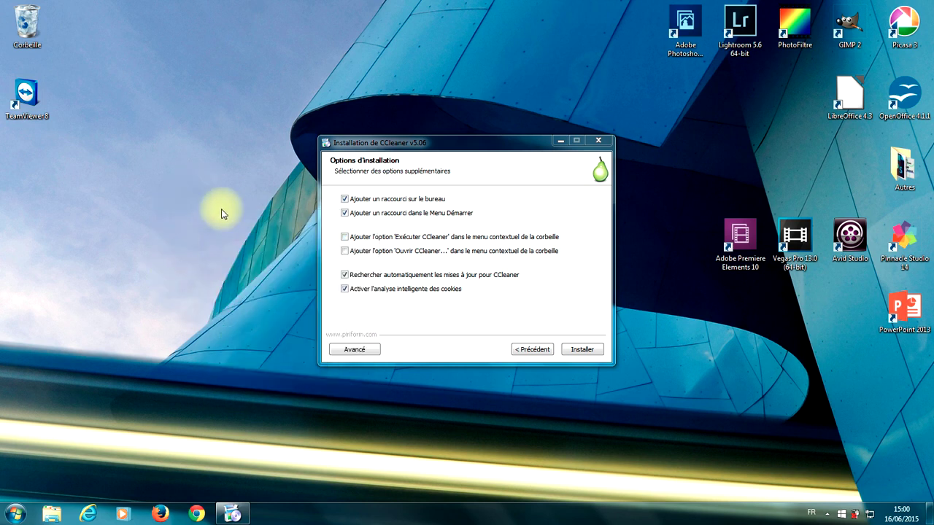
right_click(27, 16)
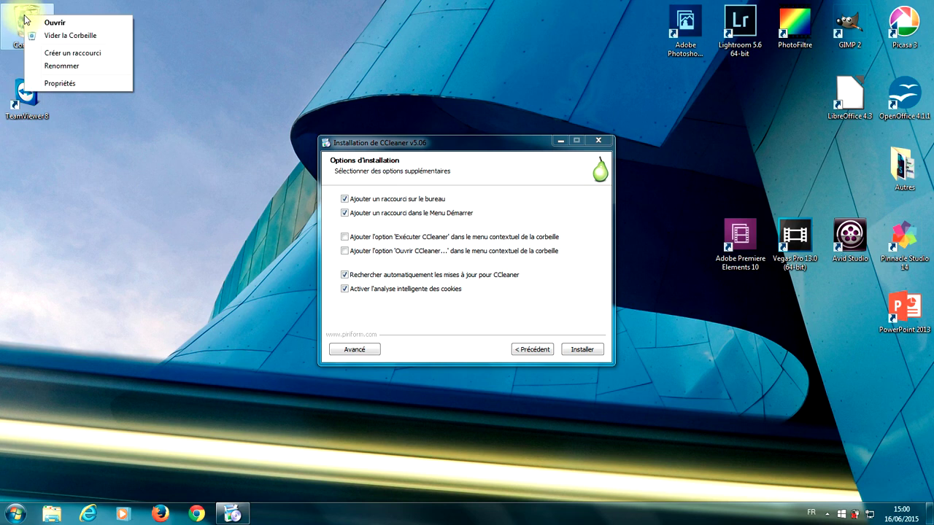
left_click(95, 171)
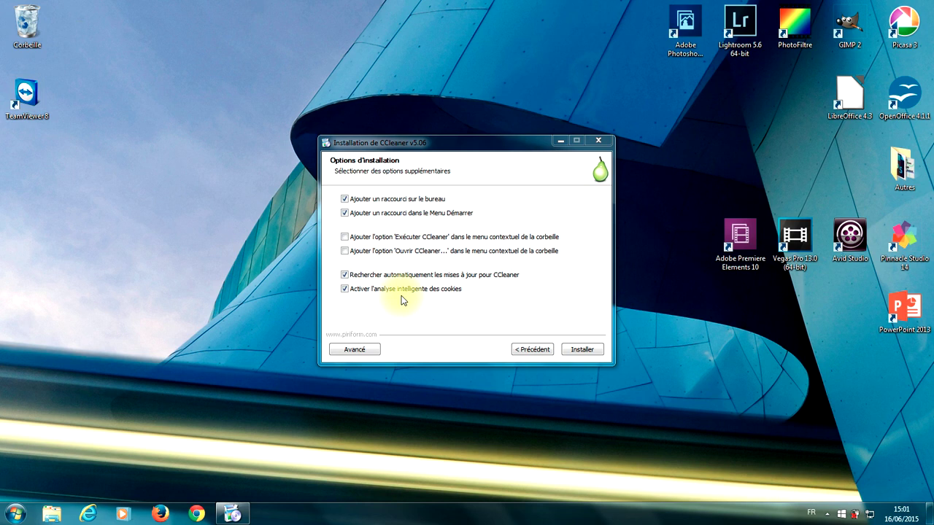
- Install CCleaner v5.06, finish setup with the program launching and no release notes, and maximize its window
left_click(583, 352)
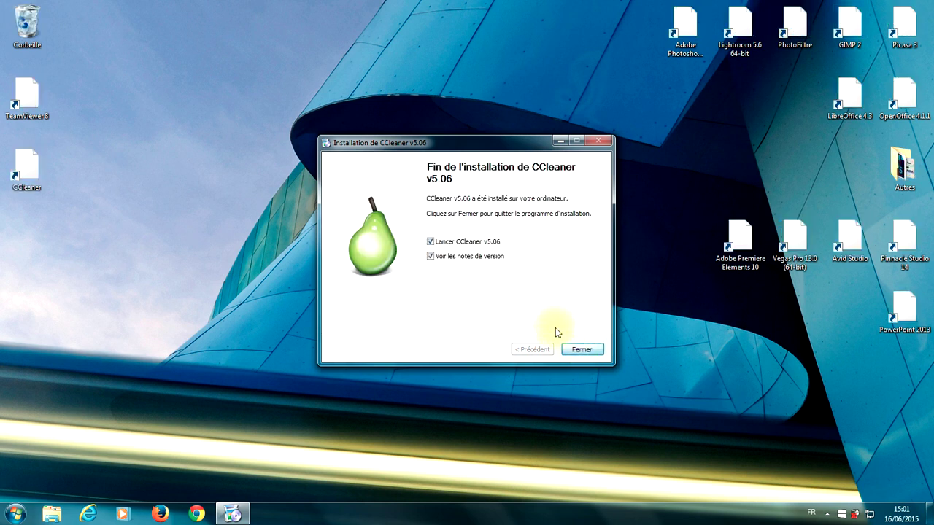
left_click(469, 255)
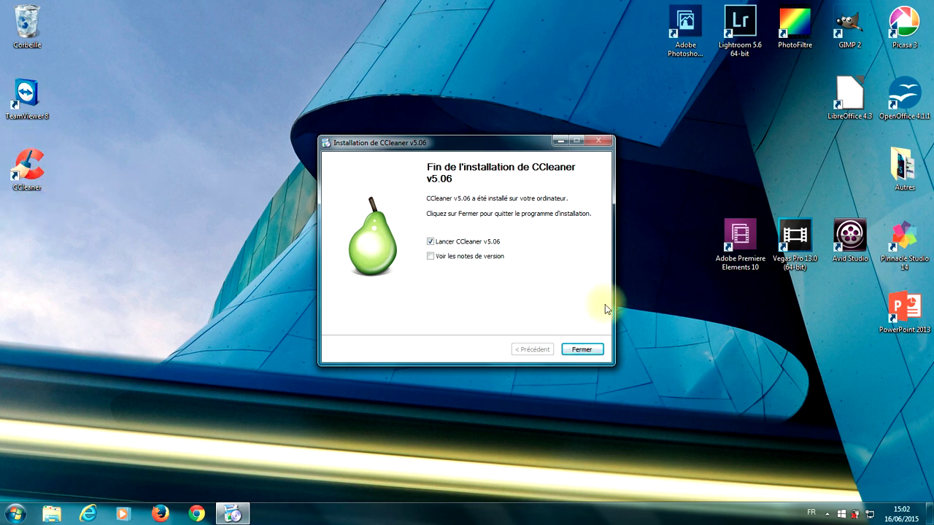
left_click(597, 351)
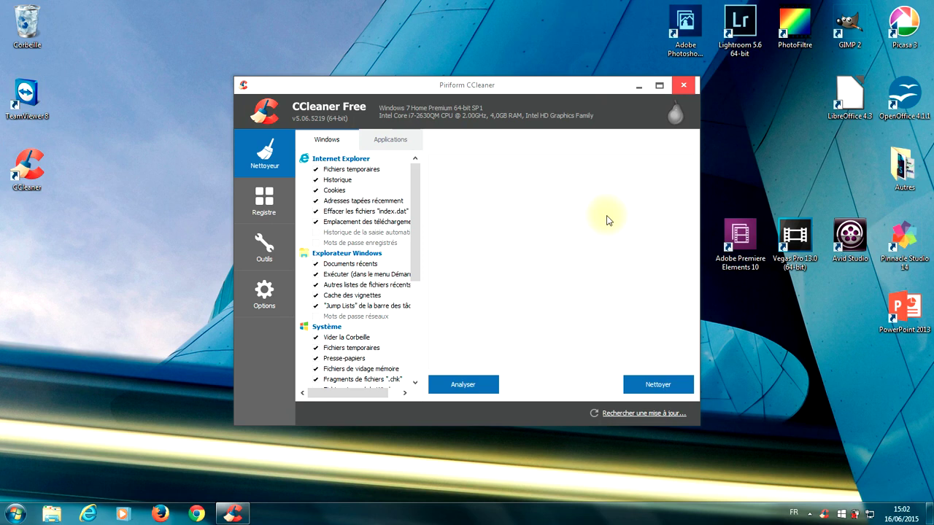
left_click(659, 87)
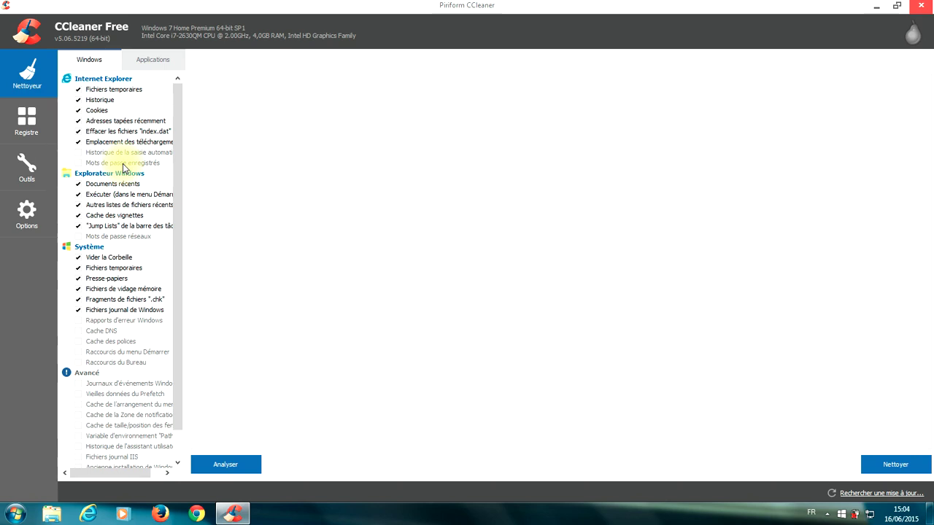
left_click(78, 164)
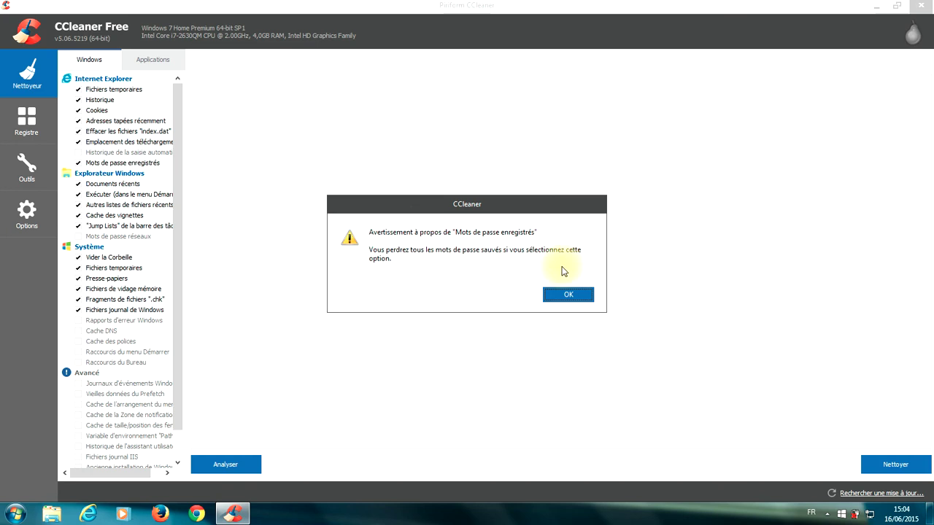
left_click(566, 295)
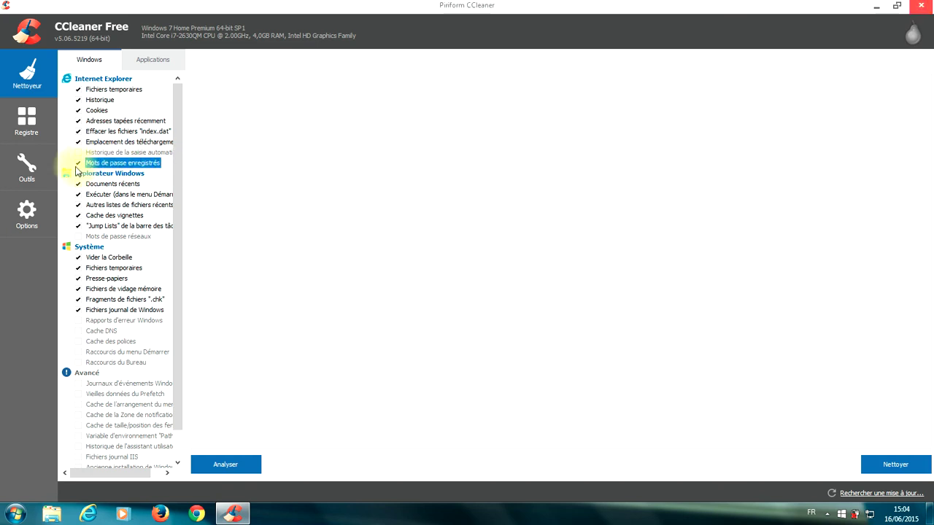
left_click(99, 167)
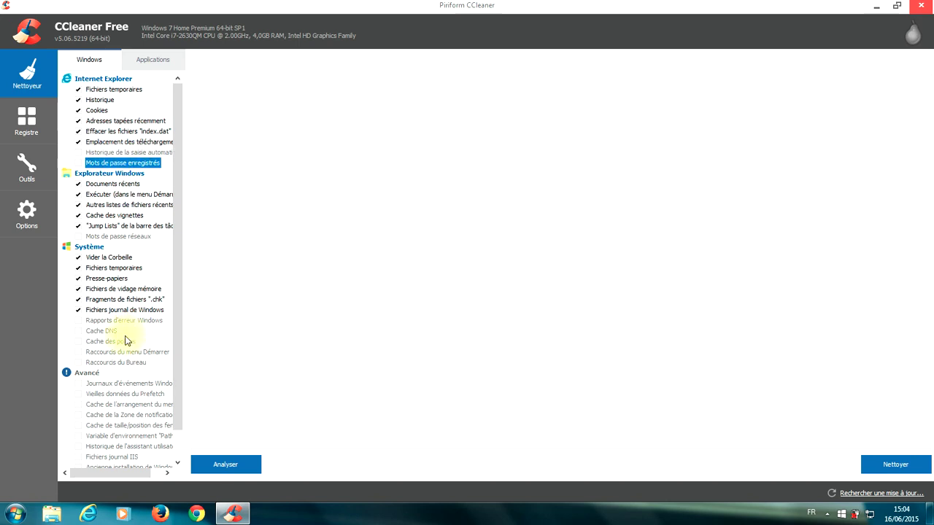
- Analyse the selected cleaning categories and permanently delete the files, running the cleaning twice
left_click(224, 462)
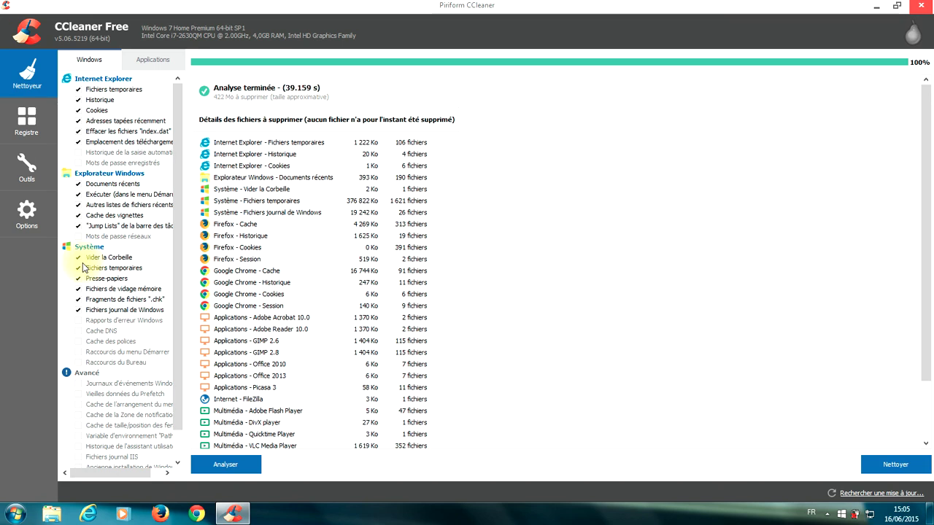
left_click(878, 465)
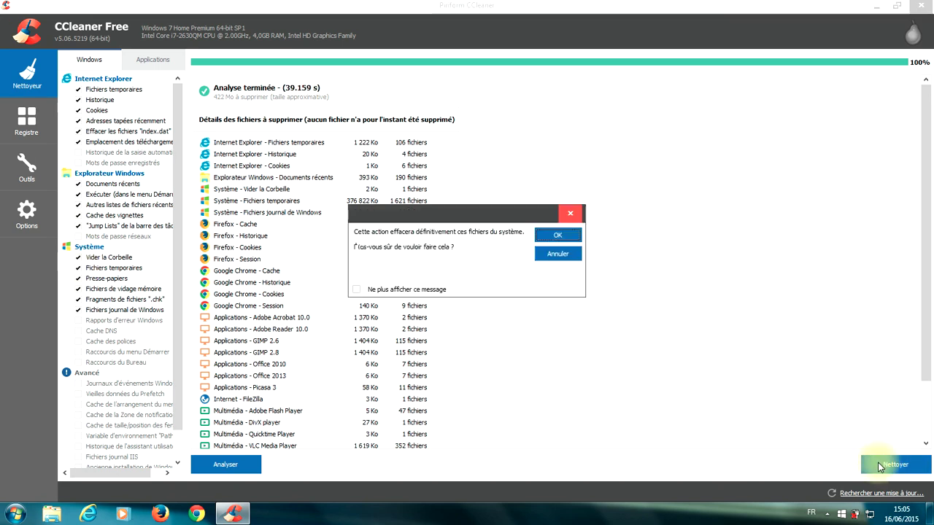
left_click(556, 236)
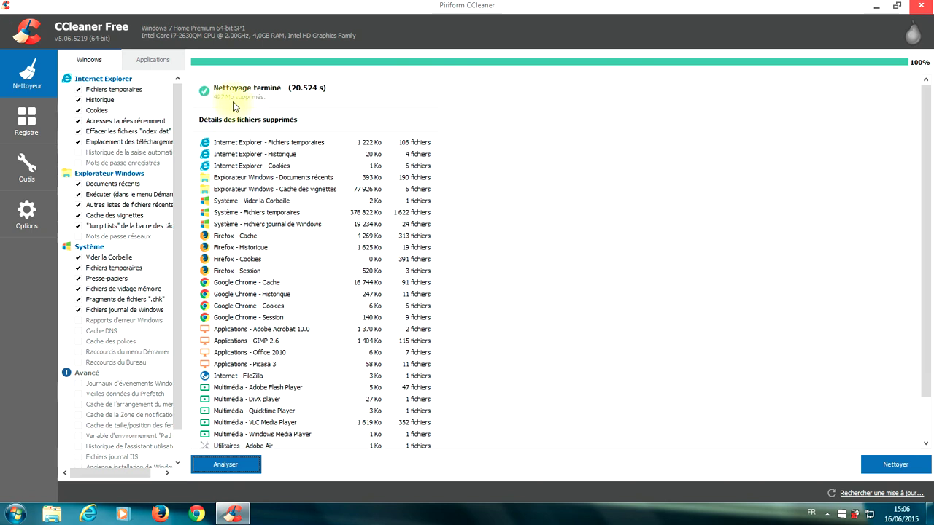
left_click(909, 468)
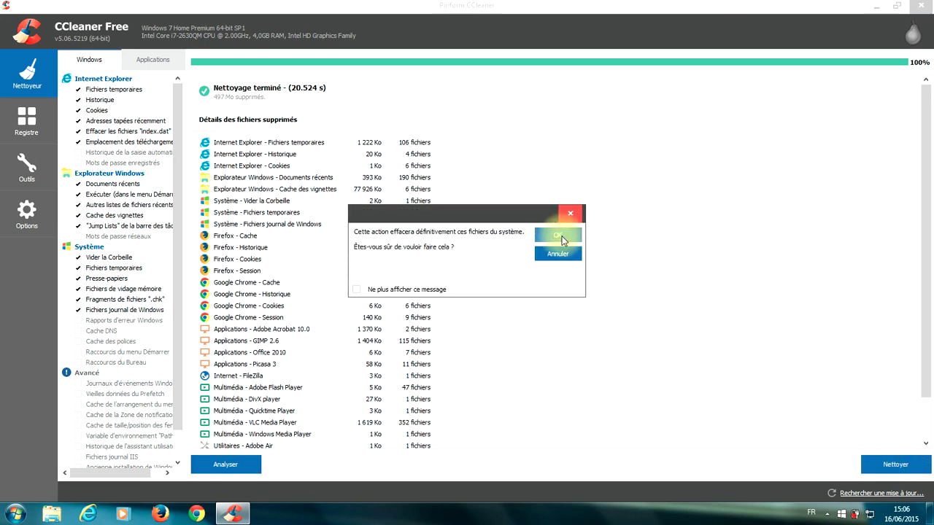
left_click(559, 237)
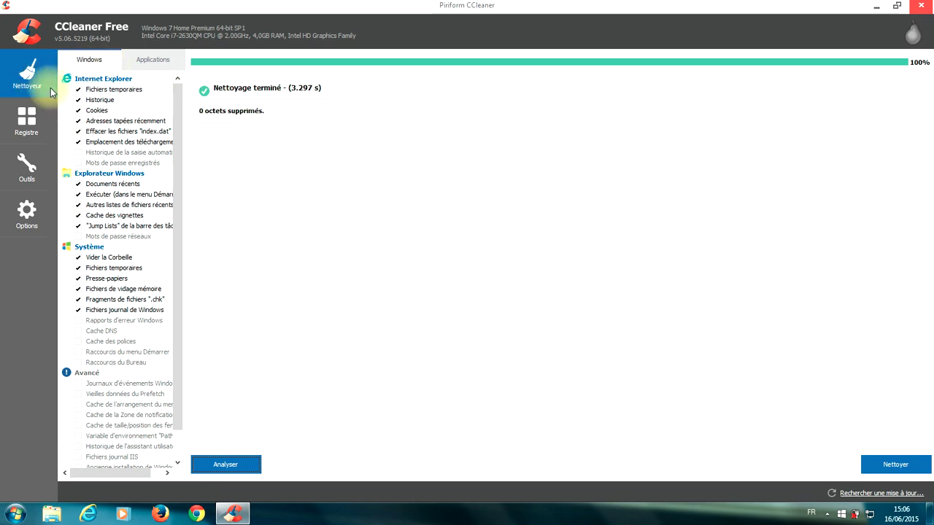
- Scan the registry for errors with all categories selected and look through the list of problems
left_click(25, 122)
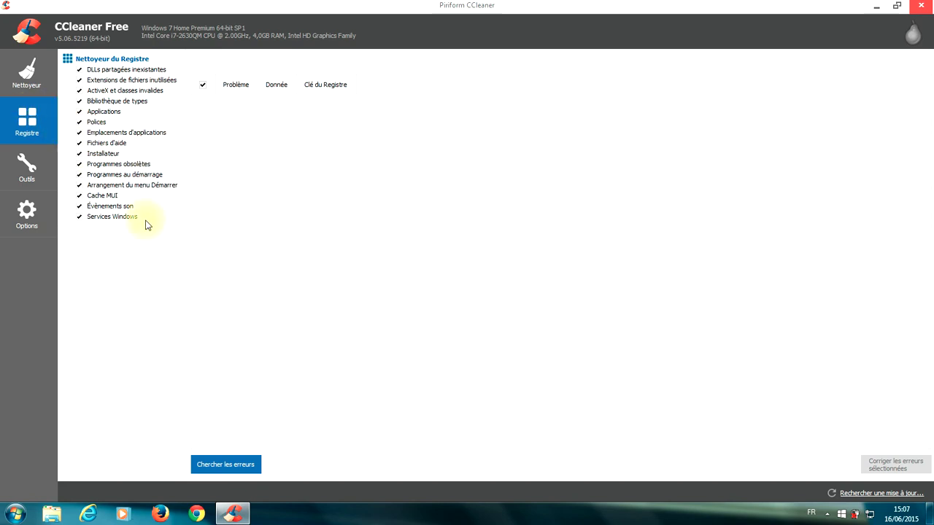
left_click(225, 467)
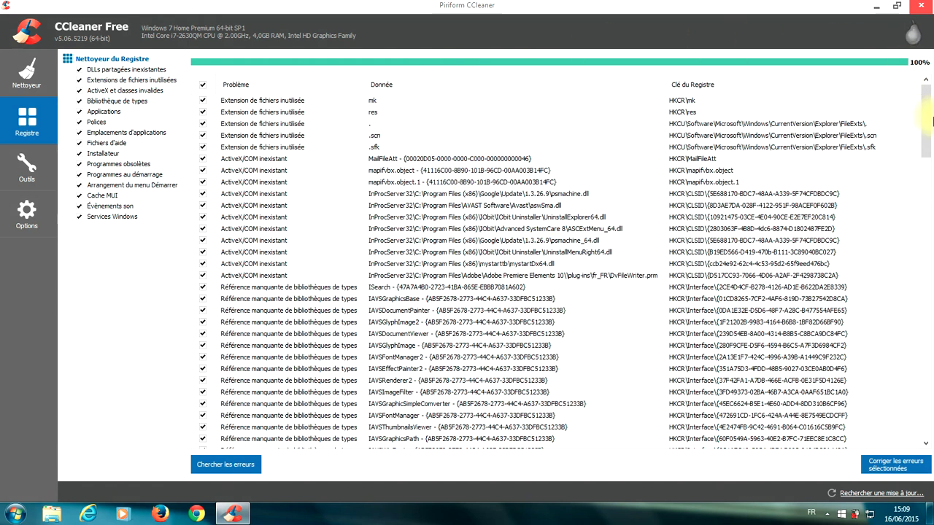
mouse_move(927, 120)
left_mouse_down()
mouse_move(926, 275)
mouse_move(927, 111)
left_mouse_up()
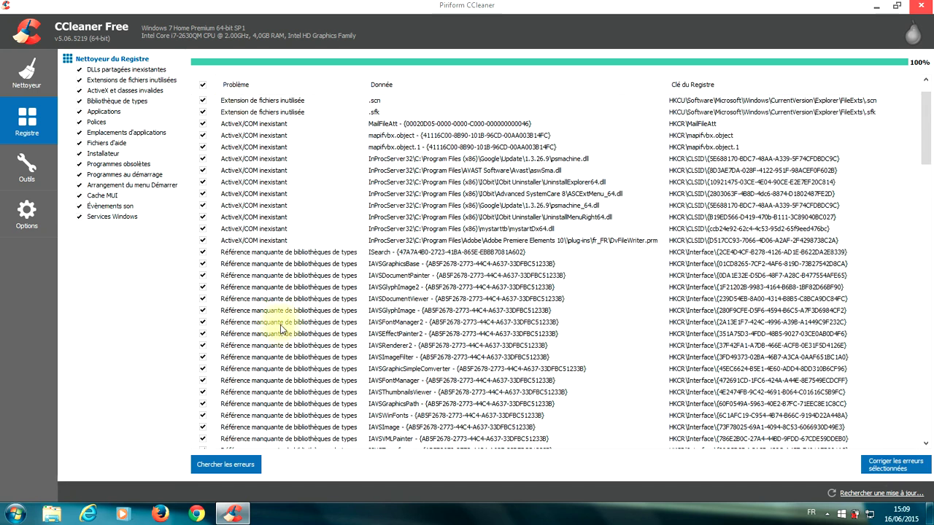
- Fix all selected registry errors without creating a backup of the deleted keys
left_click(882, 462)
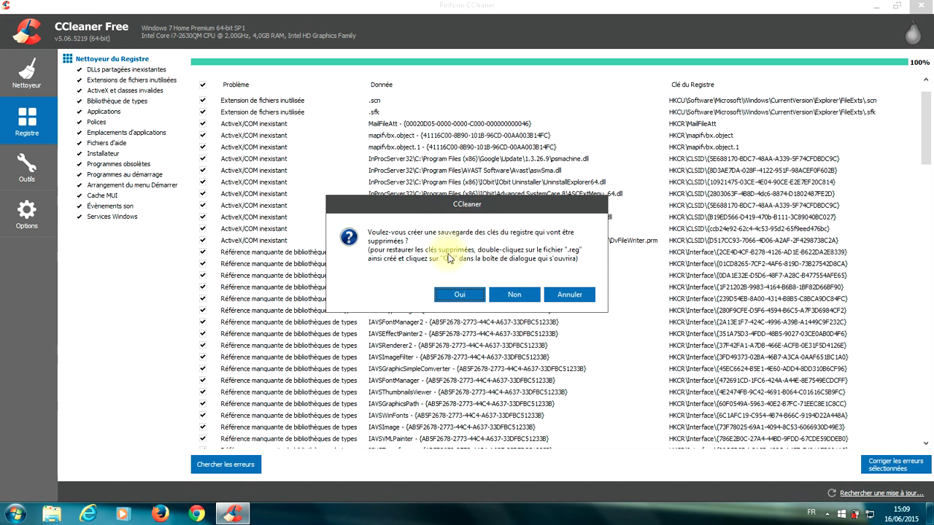
left_click(518, 294)
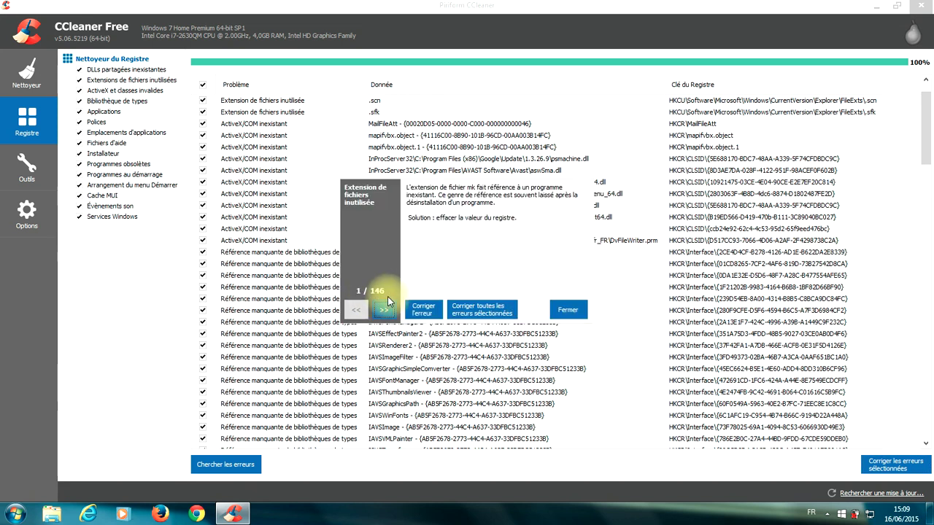
left_click(488, 313)
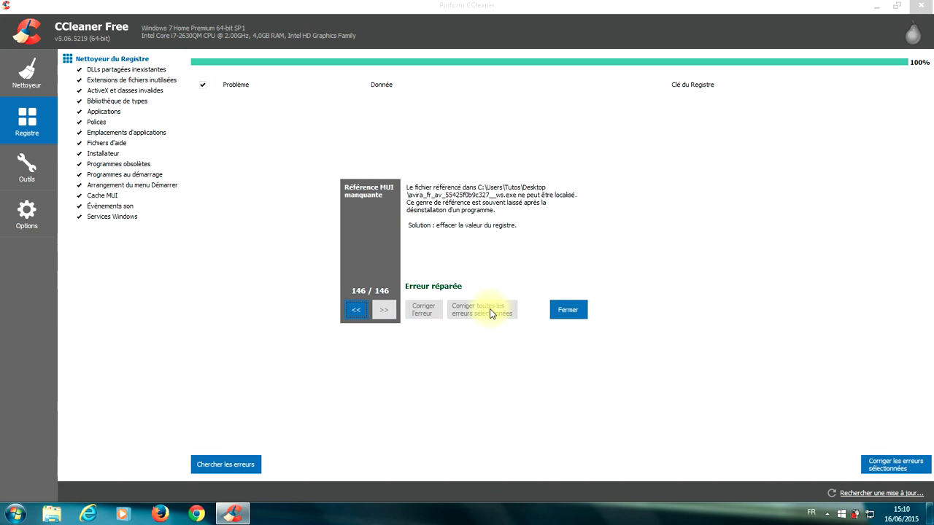
left_click(566, 308)
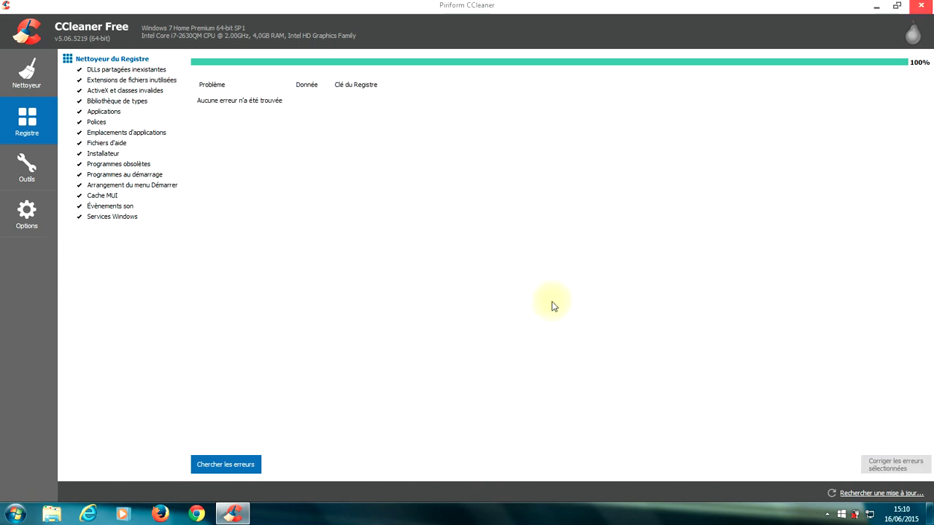
- Rescan the registry and fix all newly listed errors without a backup, finishing with another check scan
left_click(220, 464)
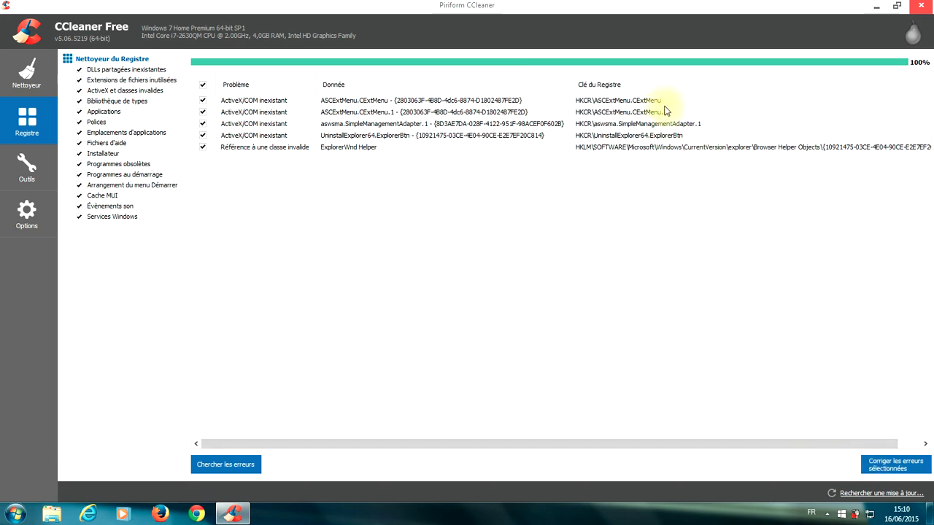
left_click(886, 467)
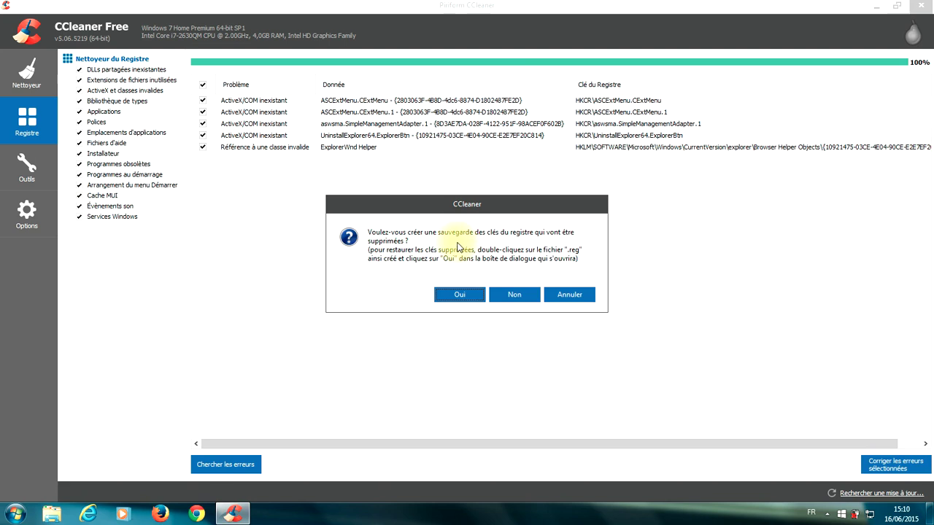
left_click(504, 296)
left_click(485, 315)
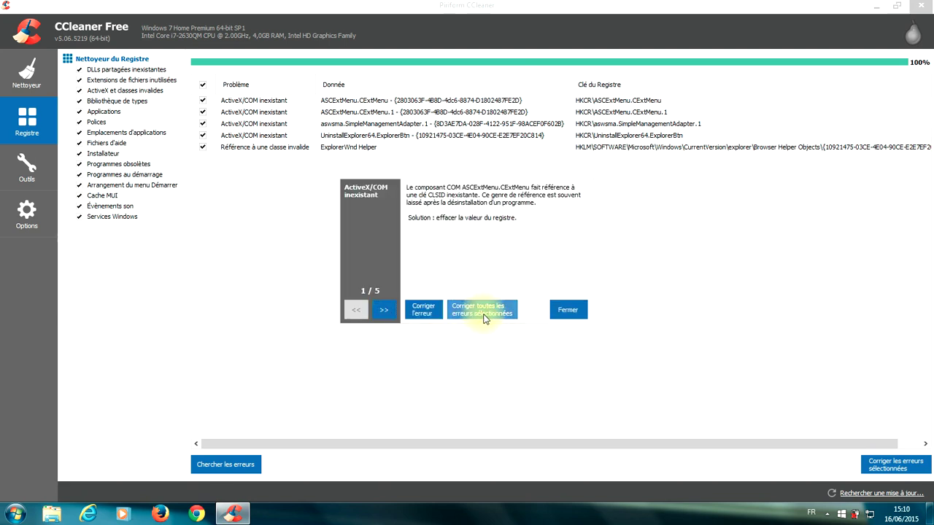
left_click(571, 317)
left_click(227, 469)
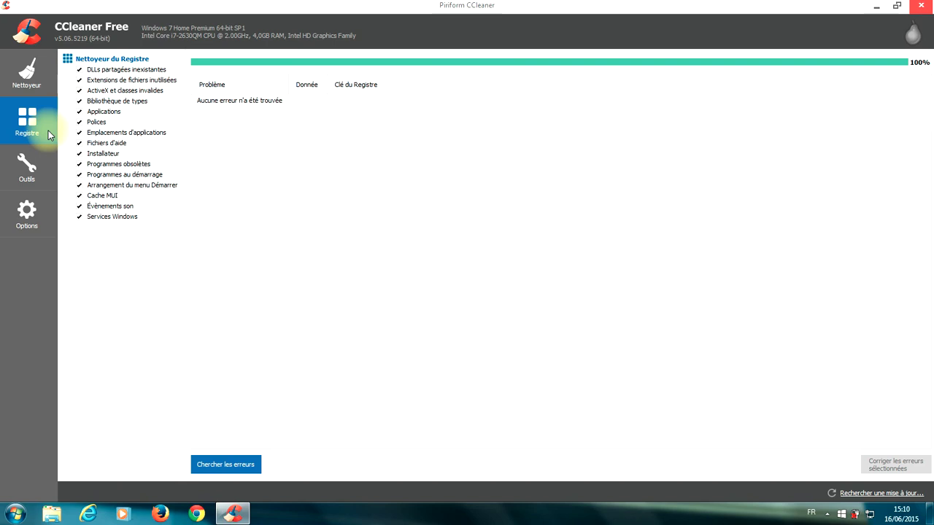
- Open the program uninstall tool and look through the full list of installed programs
left_click(33, 170)
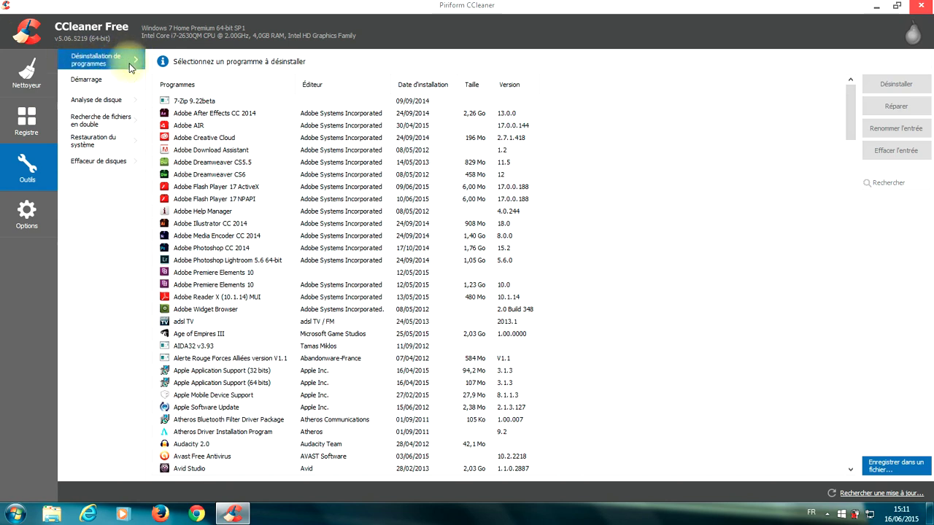
left_click(376, 211)
scroll(378, 212, "down", 5)
scroll(378, 212, "down", 12)
scroll(380, 216, "up", 17)
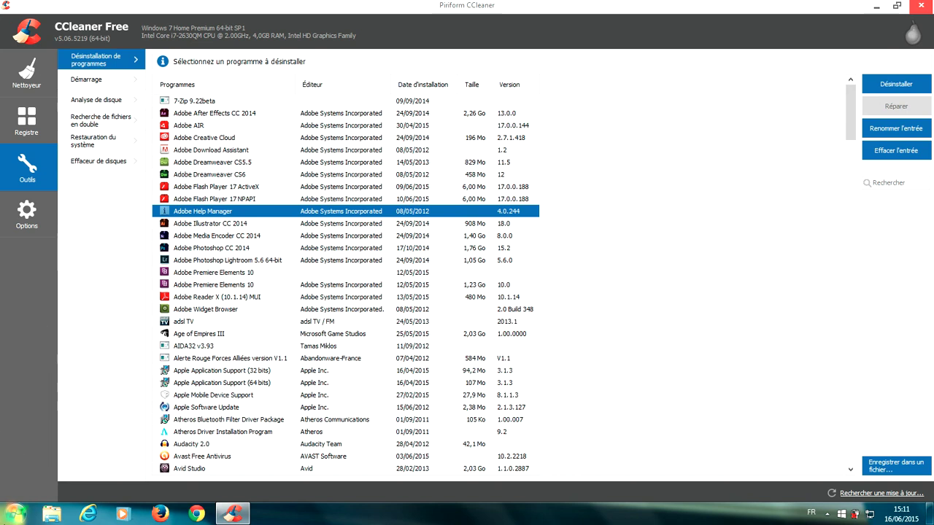
left_click(14, 515)
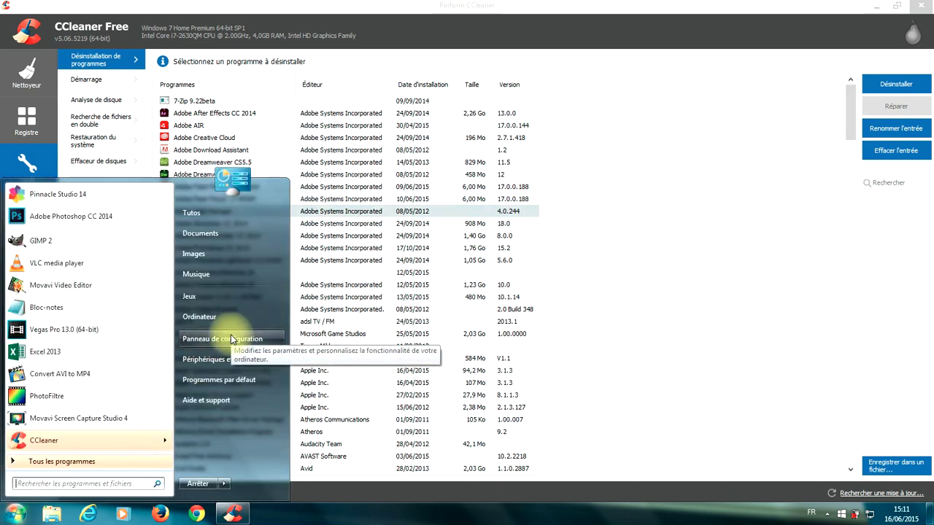
left_click(647, 297)
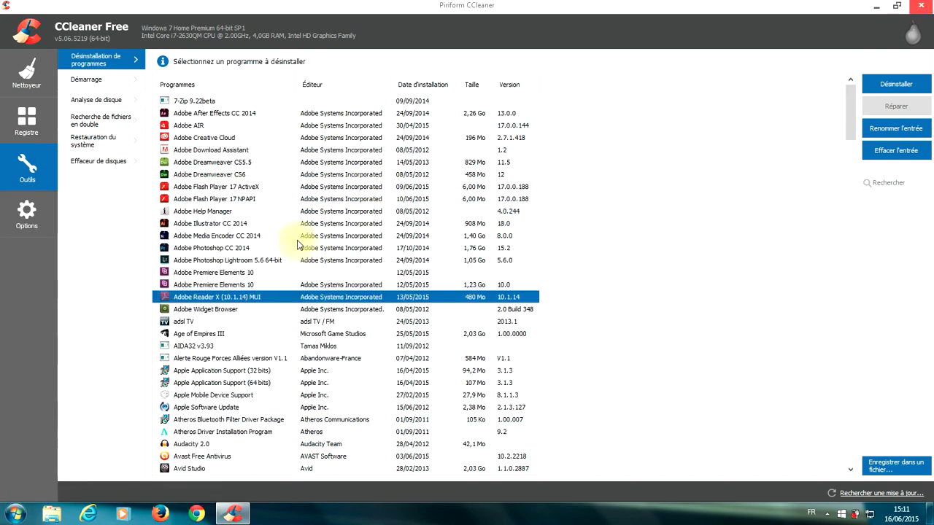
- Open the startup manager and examine which Windows startup programs are enabled or disabled
left_click(91, 80)
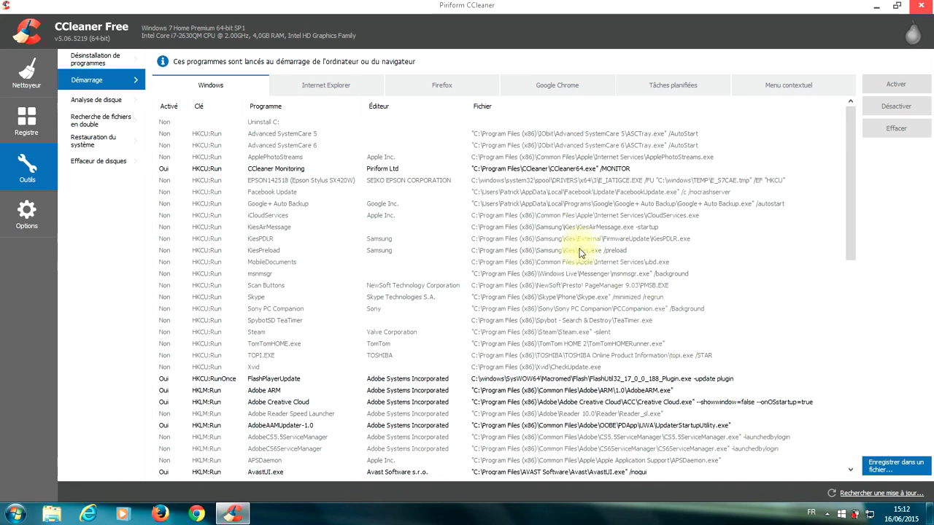
left_click(551, 229)
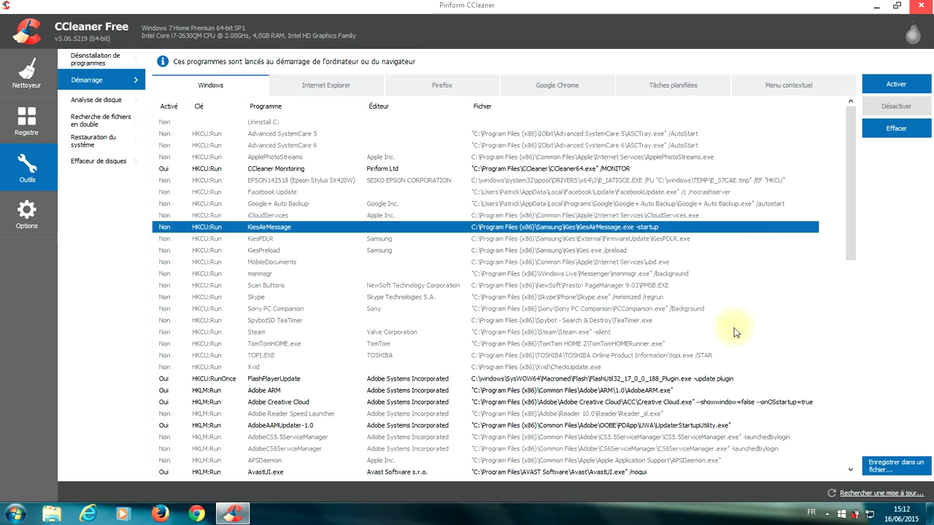
left_click(710, 265)
scroll(710, 280, "down", 7)
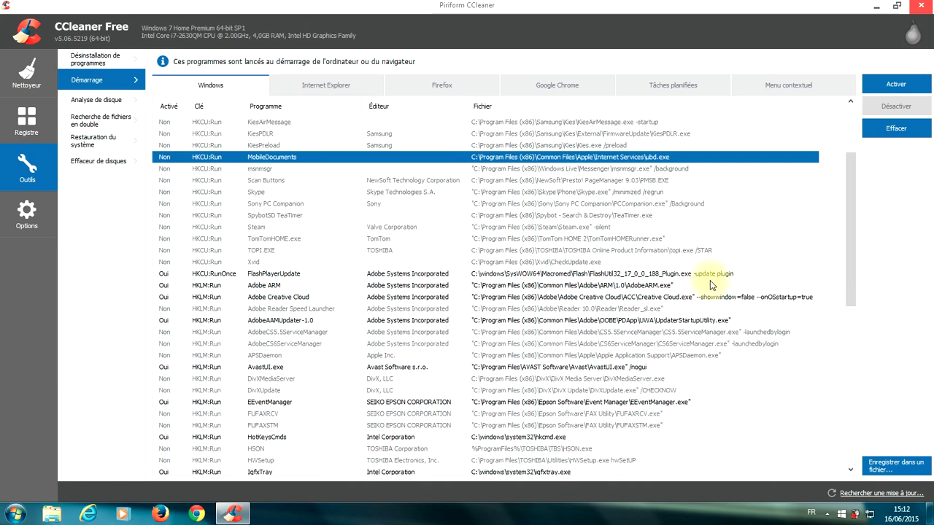
scroll(712, 285, "down", 6)
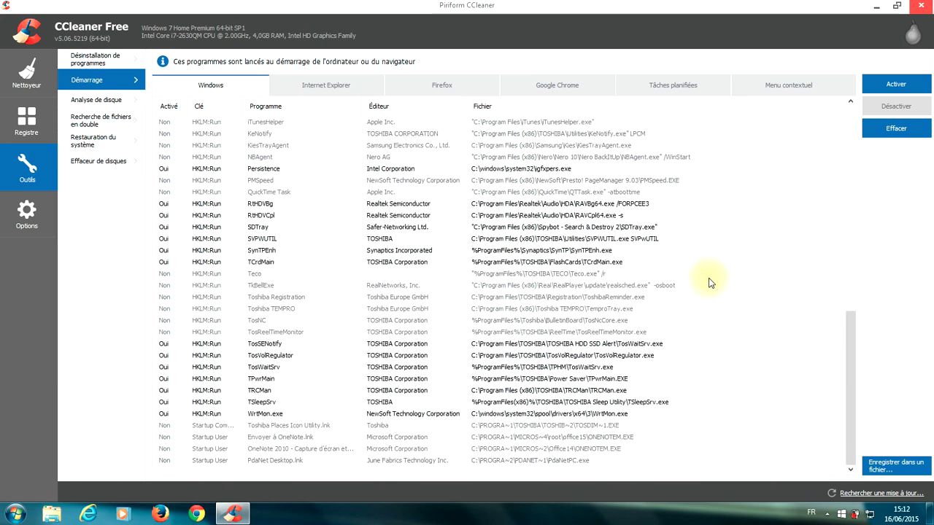
scroll(632, 367, "up", 3)
scroll(632, 368, "up", 1)
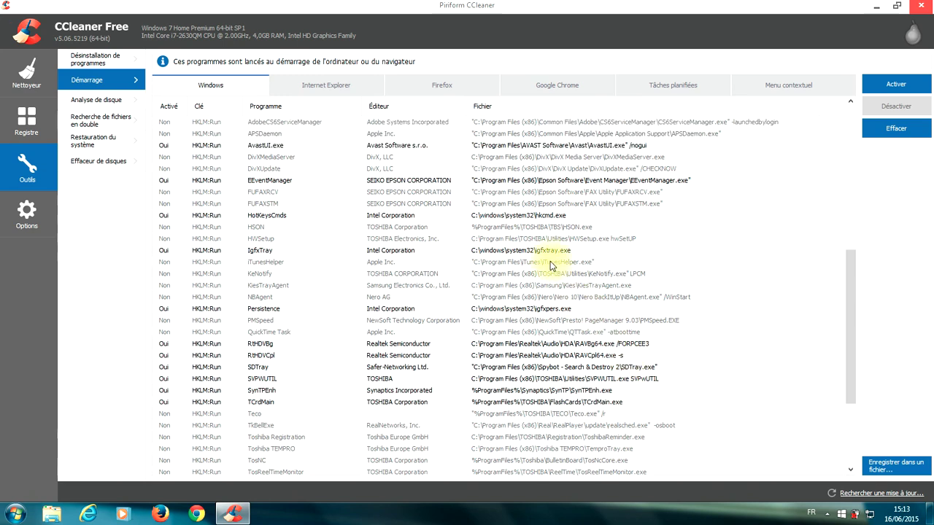
scroll(603, 275, "up", 1)
scroll(604, 274, "up", 1)
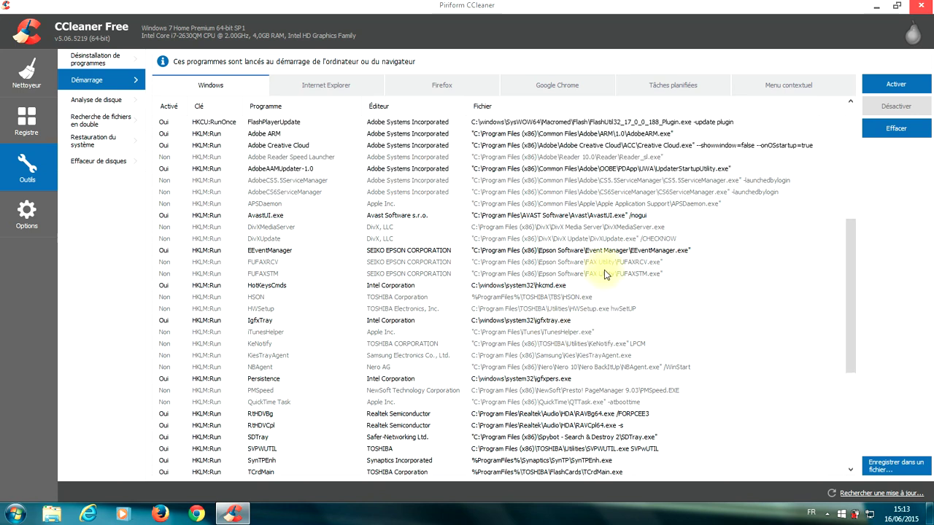
scroll(604, 274, "up", 1)
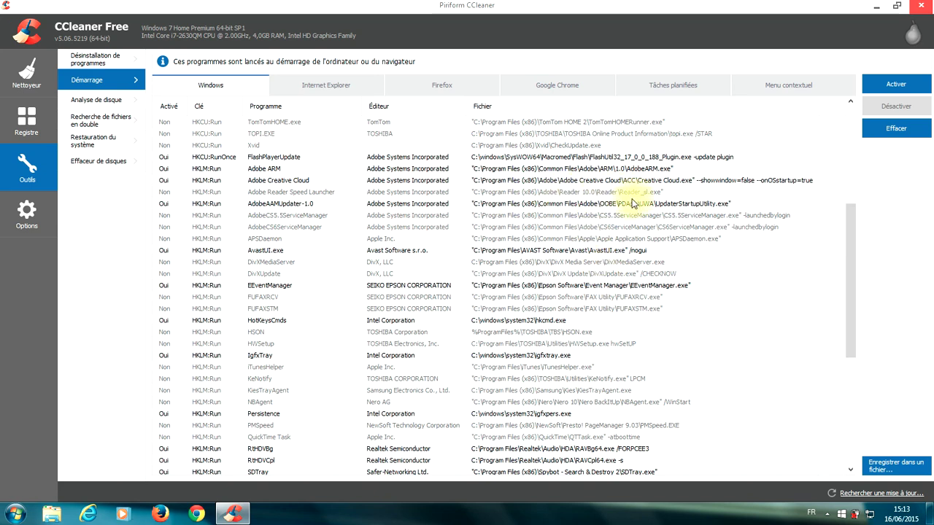
scroll(659, 271, "up", 2)
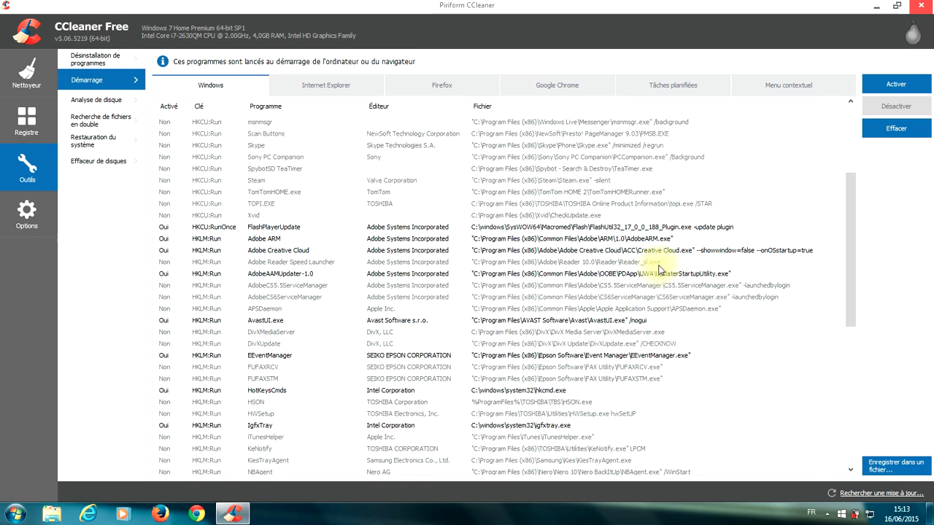
scroll(659, 270, "up", 2)
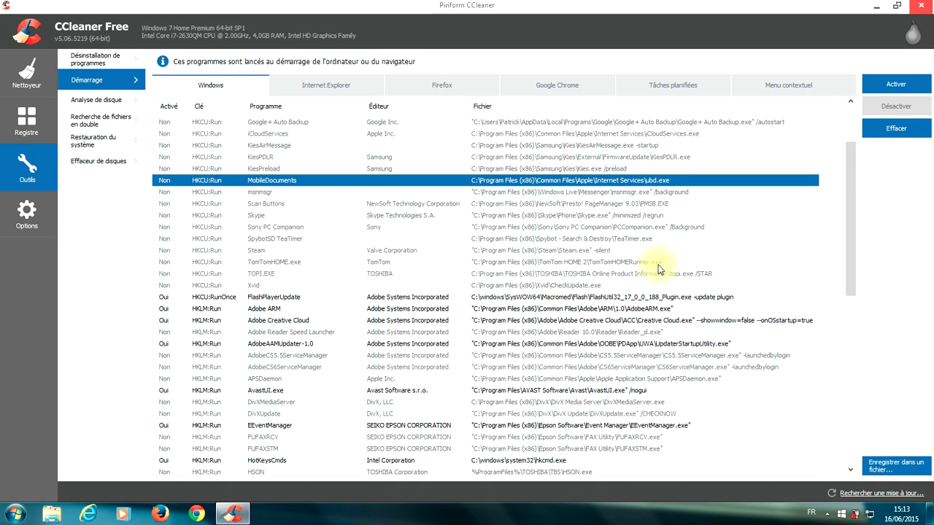
scroll(658, 269, "up", 2)
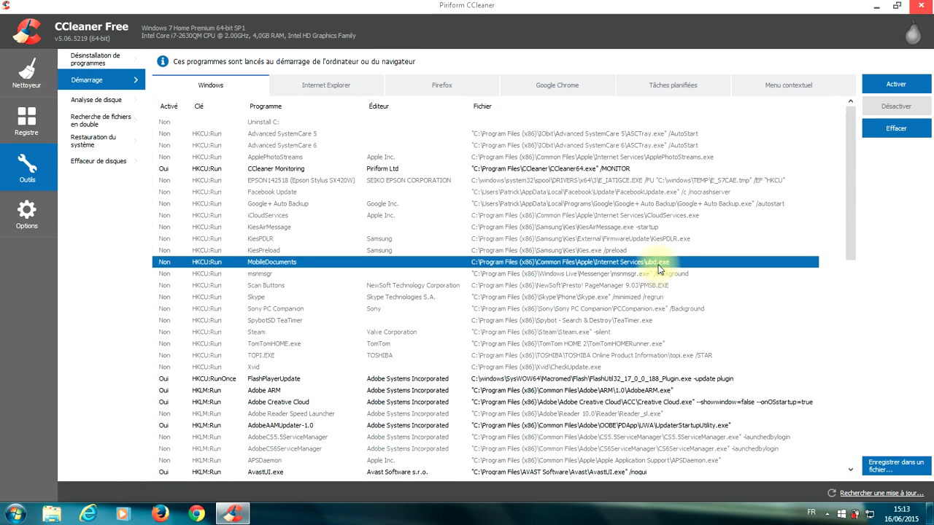
- Run a disk analysis of images, music, documents and videos on both the C: and D: drives
left_click(91, 103)
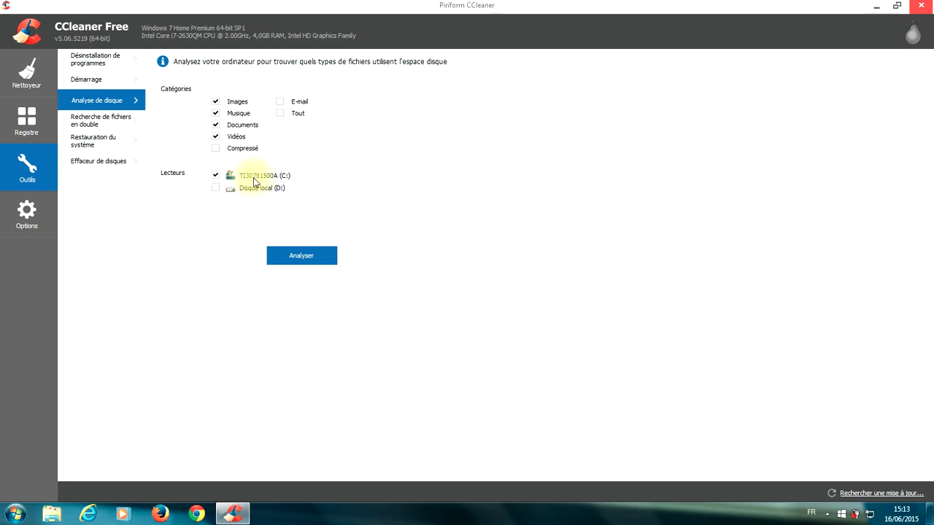
left_click(217, 191)
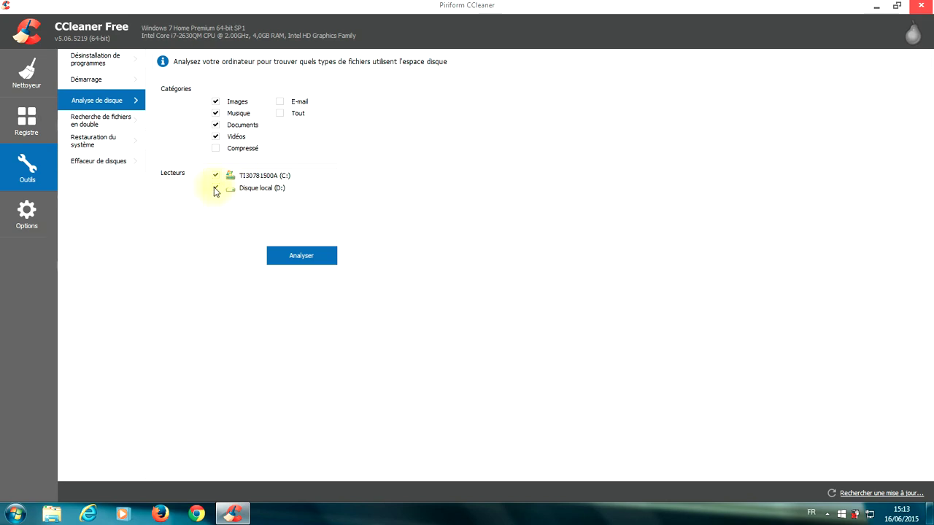
left_click(303, 256)
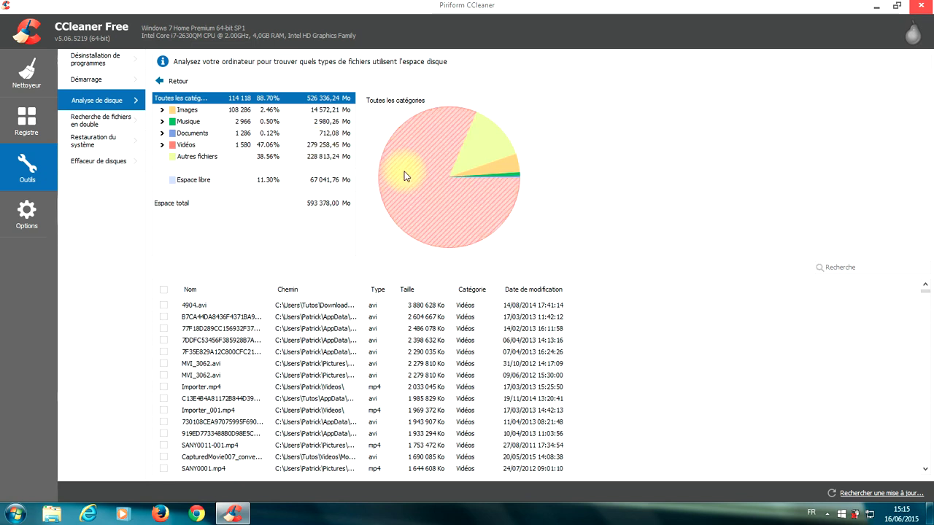
- Examine the disk analysis chart's category shares and the list of files found
mouse_move(447, 111)
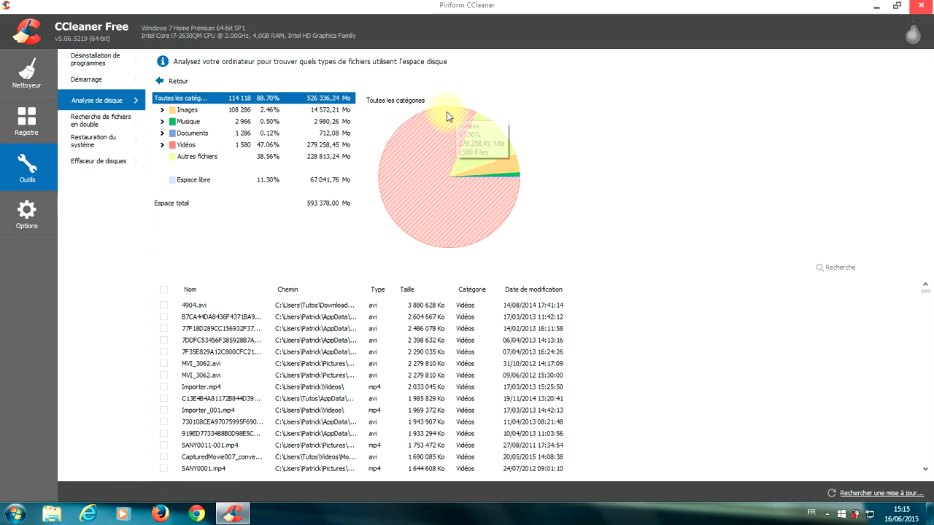
mouse_move(488, 143)
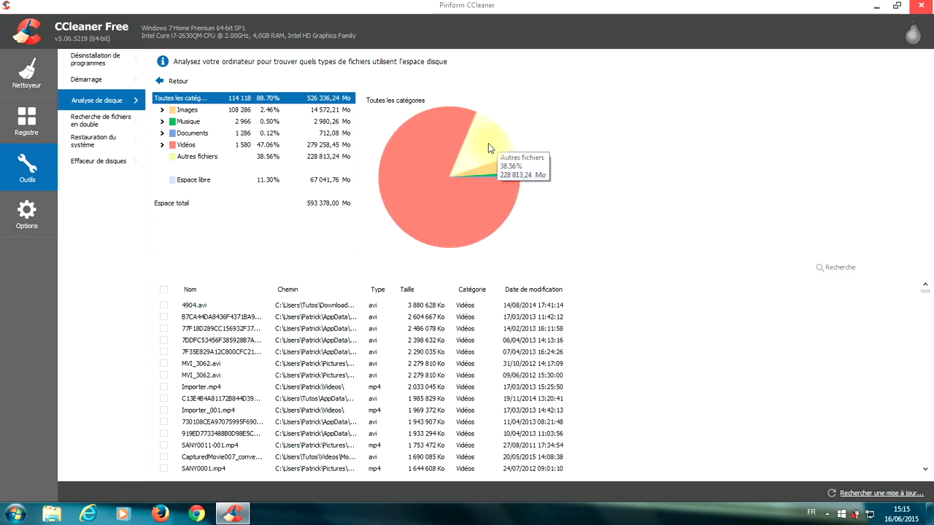
mouse_move(509, 168)
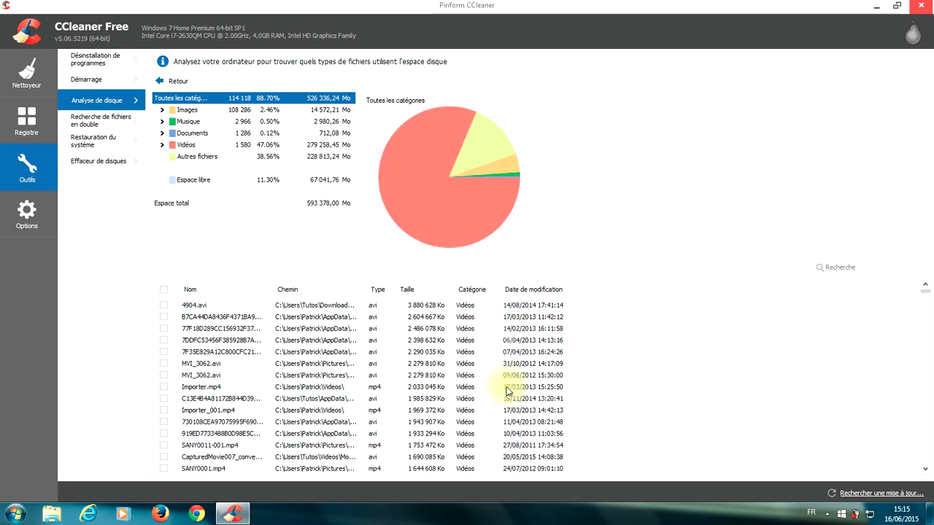
scroll(927, 314, "down", 5)
scroll(927, 343, "down", 5)
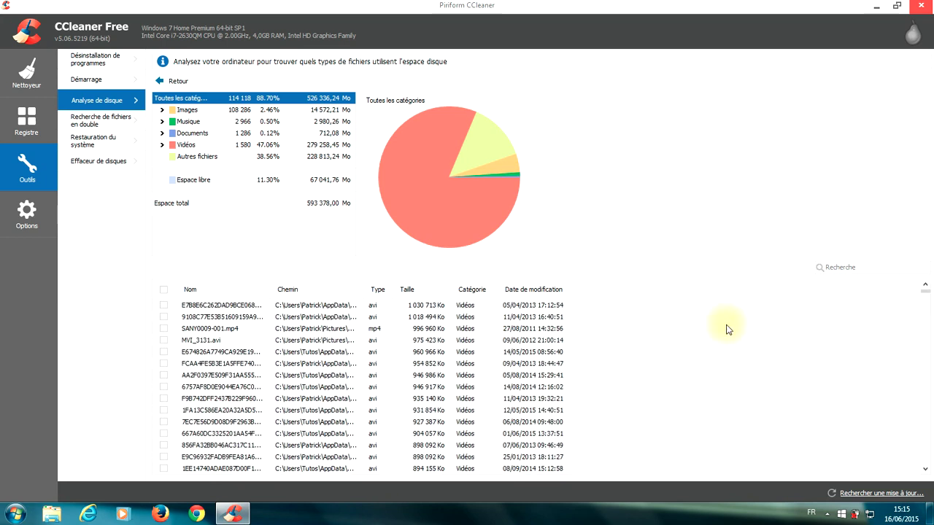
left_click(925, 286)
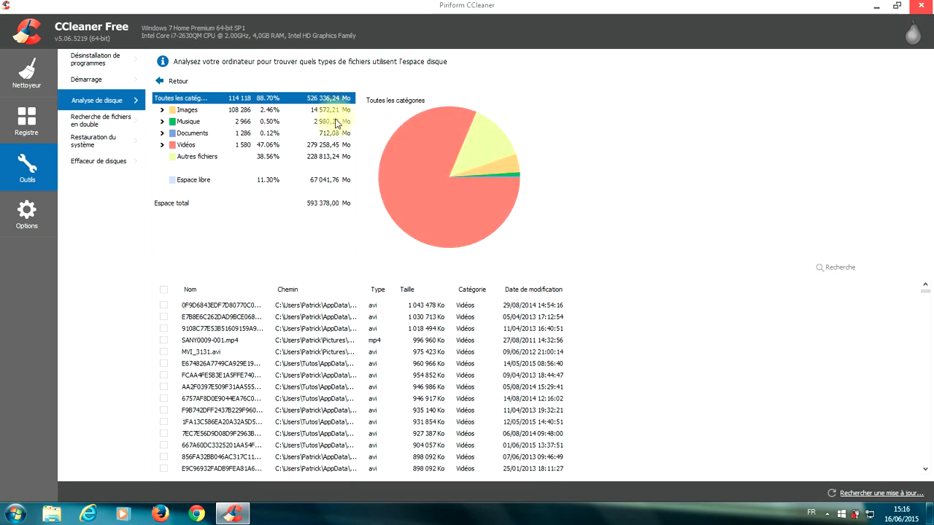
- Open the duplicate file finder and review its matching criteria, ignore rules and included drives
left_click(82, 122)
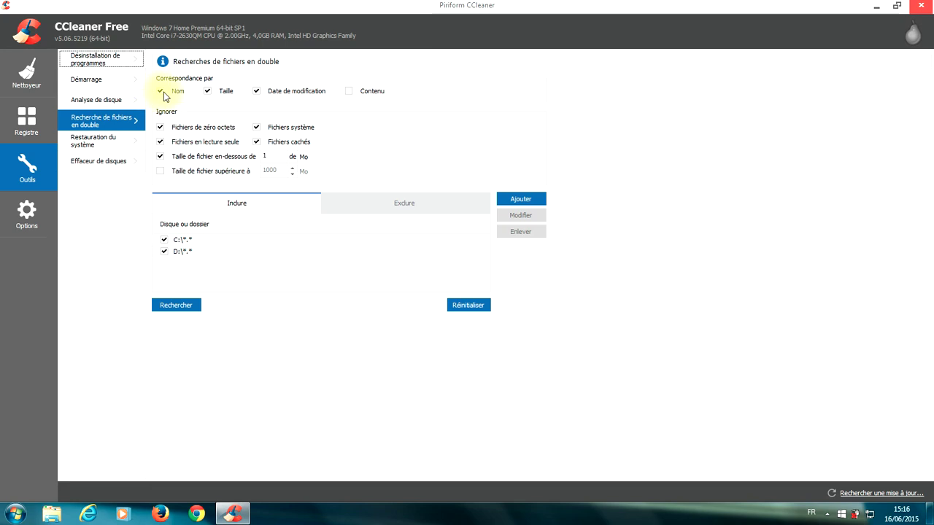
left_click(208, 93)
left_click(349, 91)
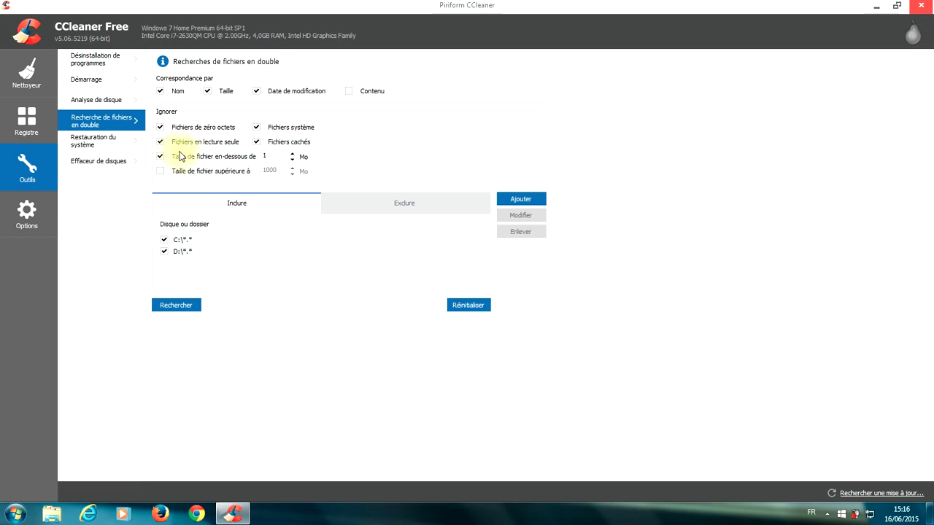
- Open the list of system restore points and browse the full Windows program list
left_click(91, 145)
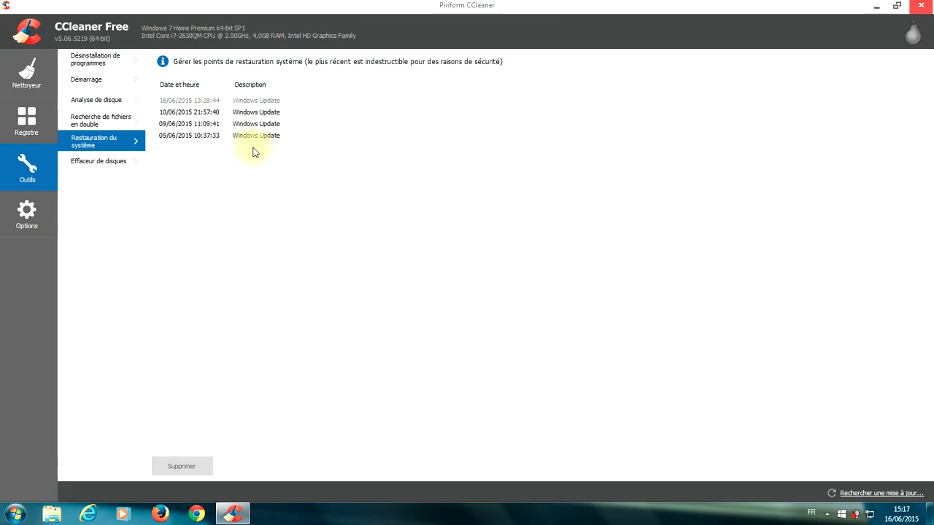
left_click(15, 517)
left_click(36, 464)
scroll(76, 323, "down", 9)
left_click(423, 315)
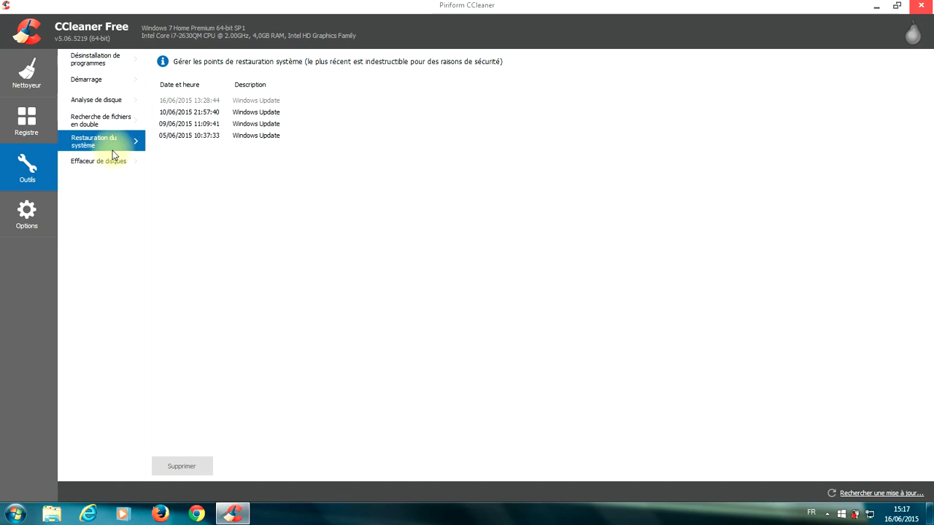
- Review the removable restore points by selecting the 05/06/2015 entry and the 09/06/2015 entry
left_click(205, 137)
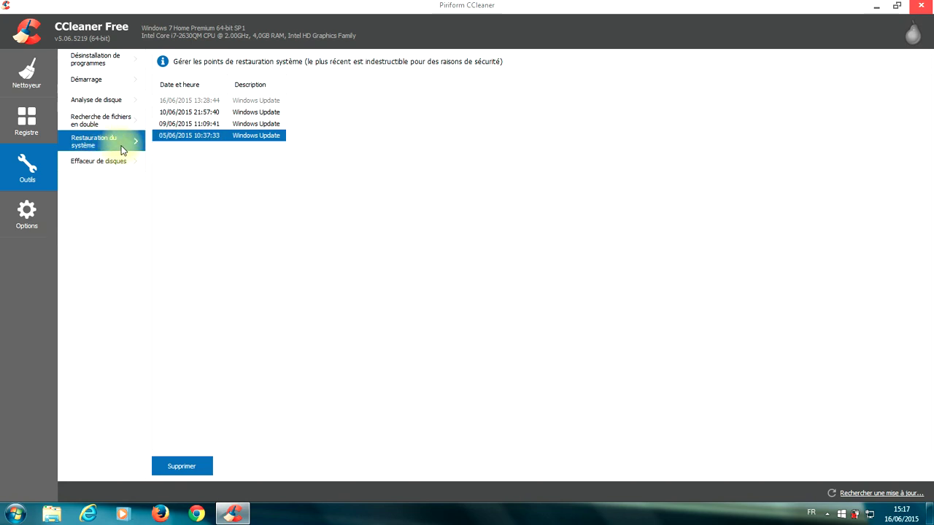
left_click(241, 150)
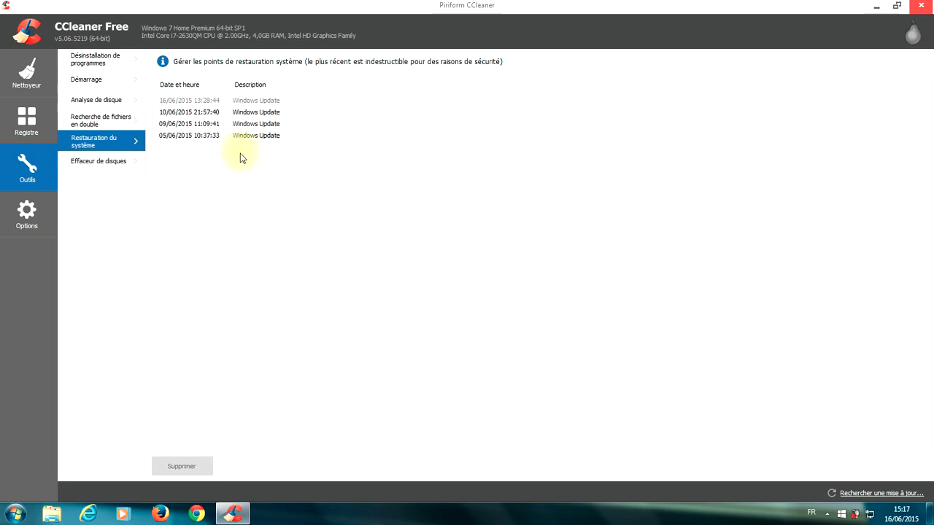
left_click(208, 139)
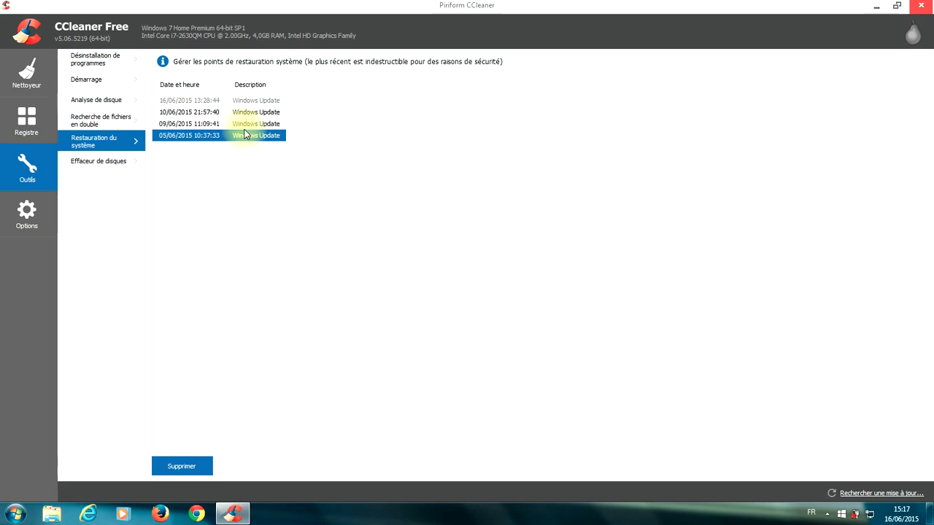
left_click(20, 507)
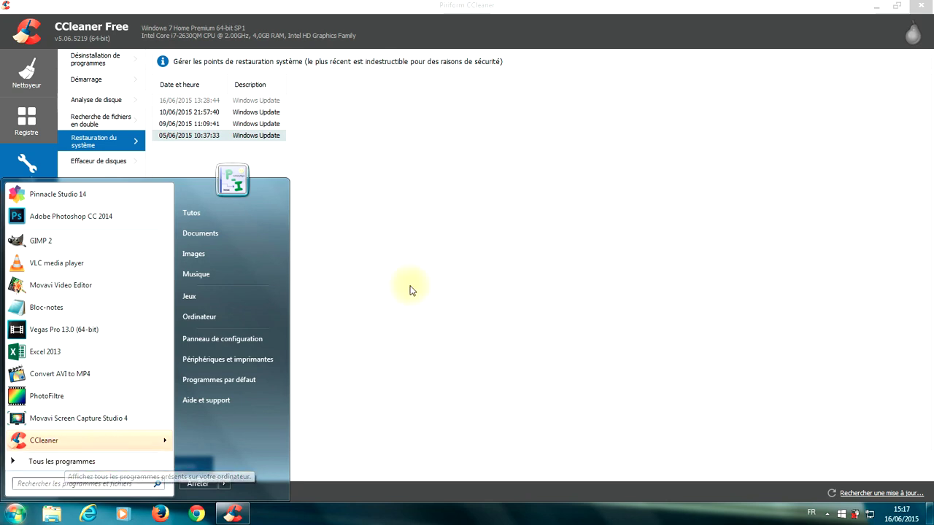
left_click(413, 282)
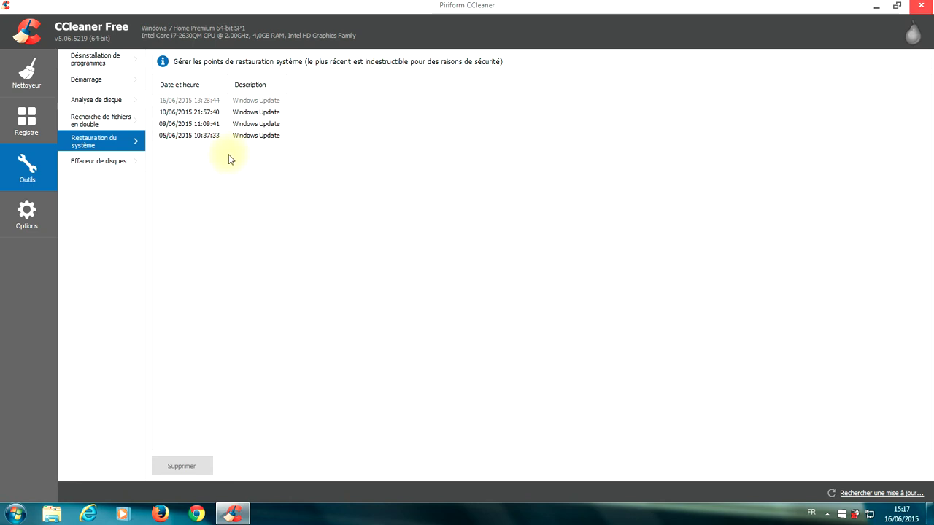
left_click(194, 126)
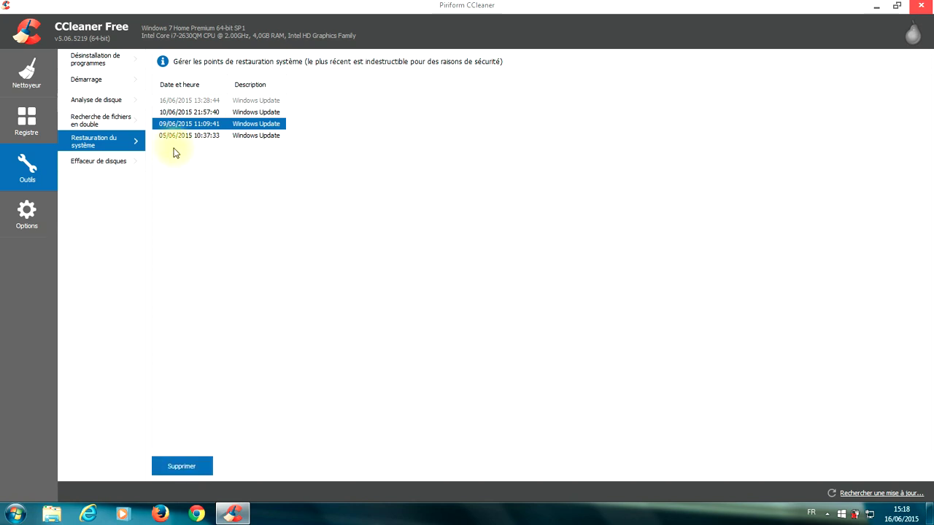
- Configure the disk wiper for drive C: with the security level "Suppression très complexe (35 passages)"
left_click(117, 163)
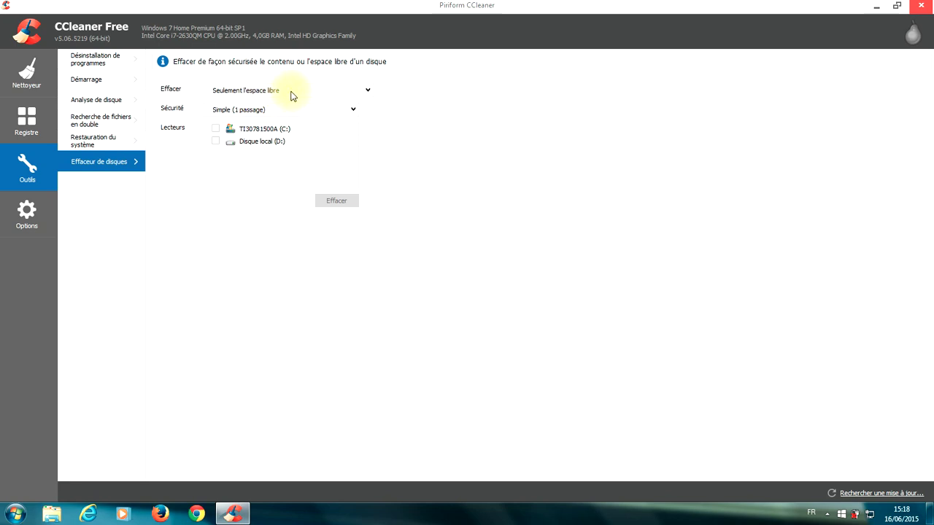
left_click(216, 129)
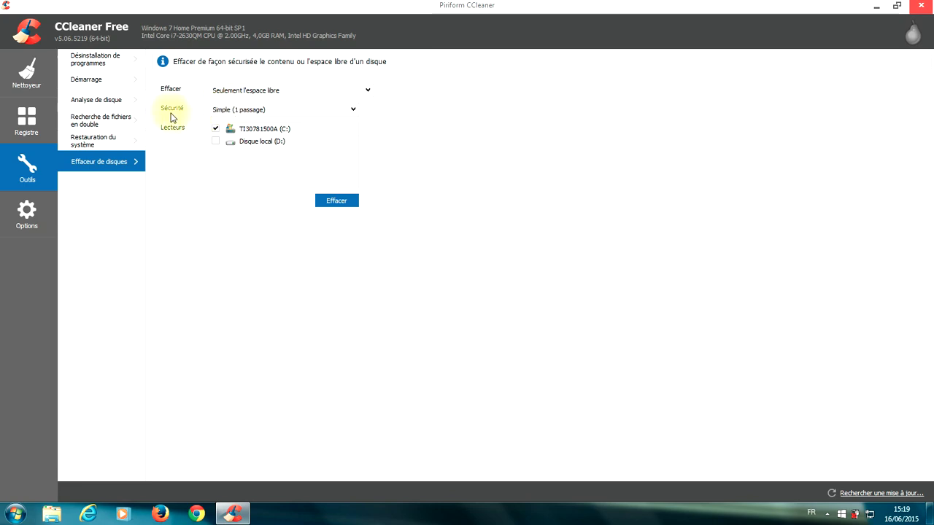
left_click(250, 111)
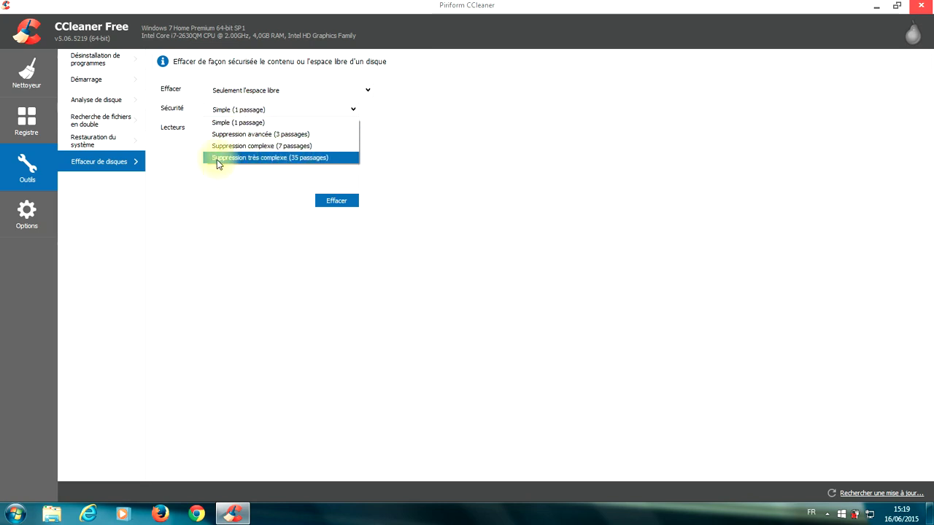
left_click(292, 158)
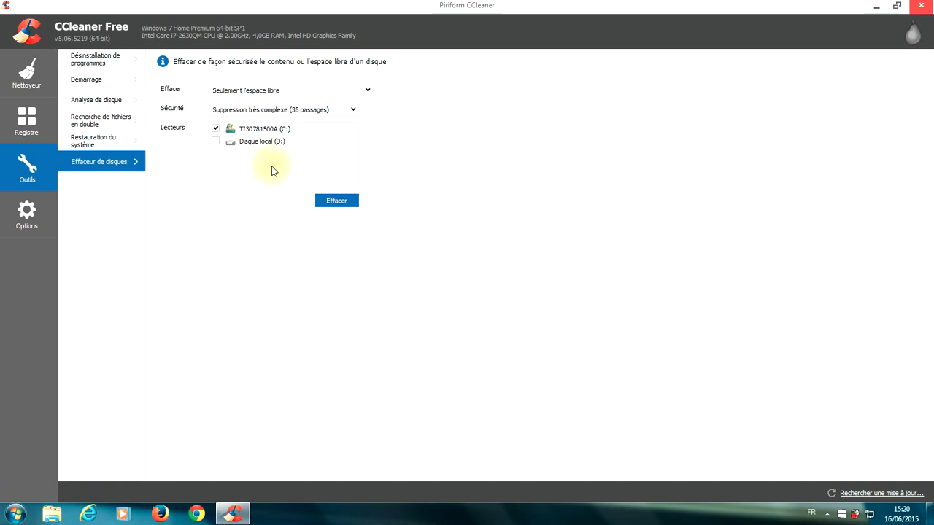
- Review the basic program settings in the options and check the hidden notification icons for CCleaner's monitoring
left_click(36, 219)
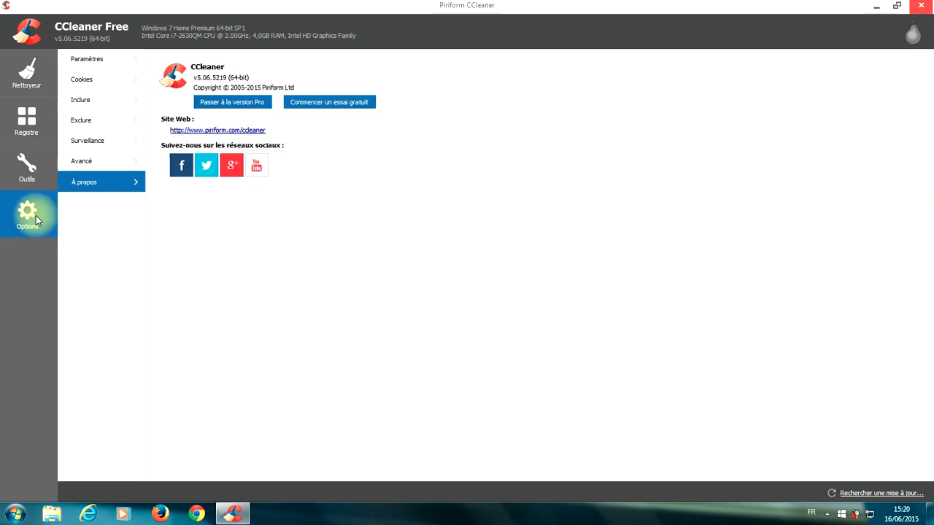
left_click(108, 62)
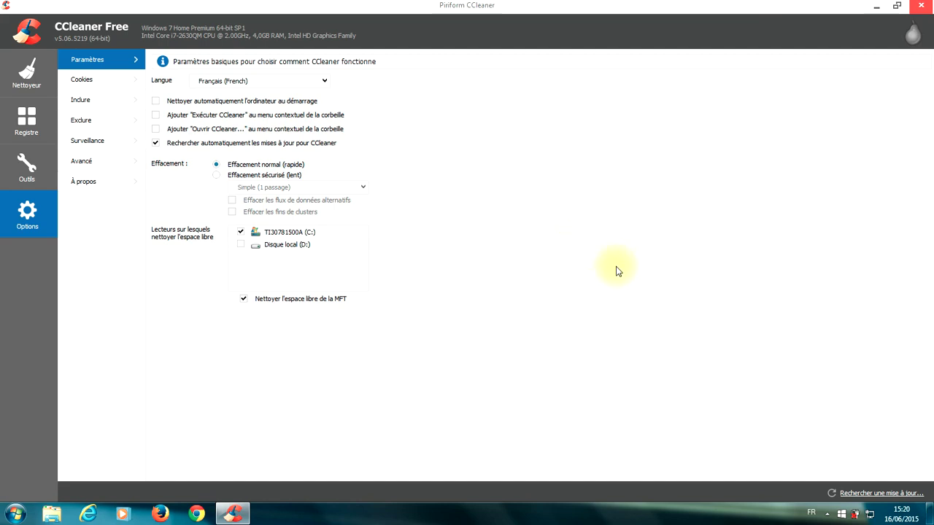
left_click(827, 514)
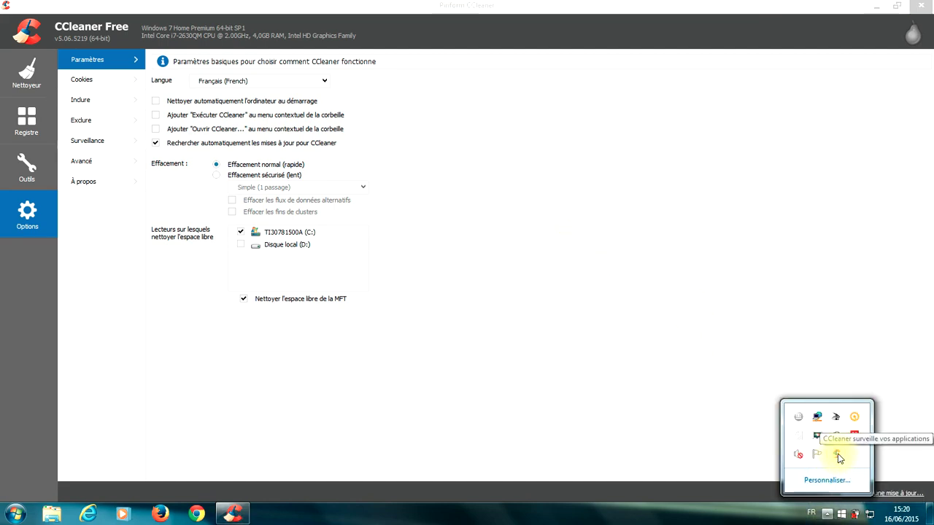
left_click(827, 514)
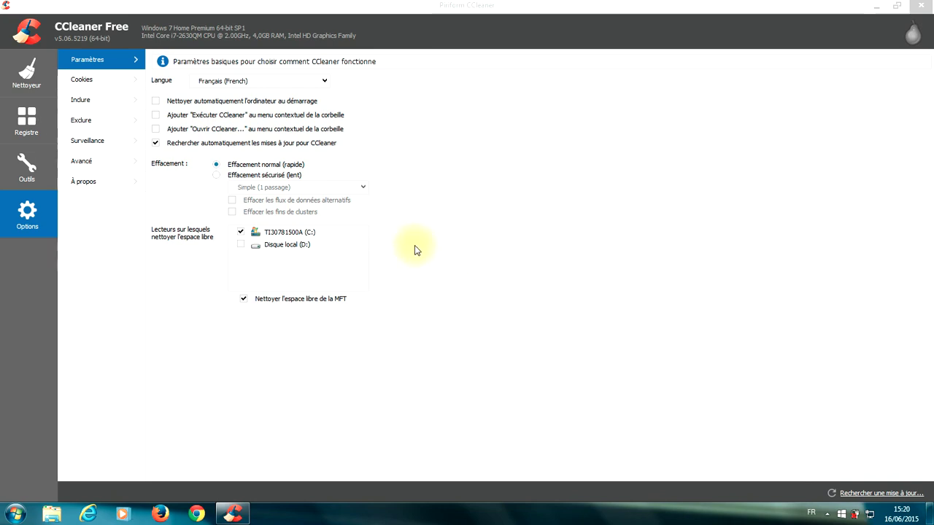
- Turn off both system monitoring ("Activer la surveillance du système") and active monitoring ("Activer la surveillance") in the options
left_click(101, 138)
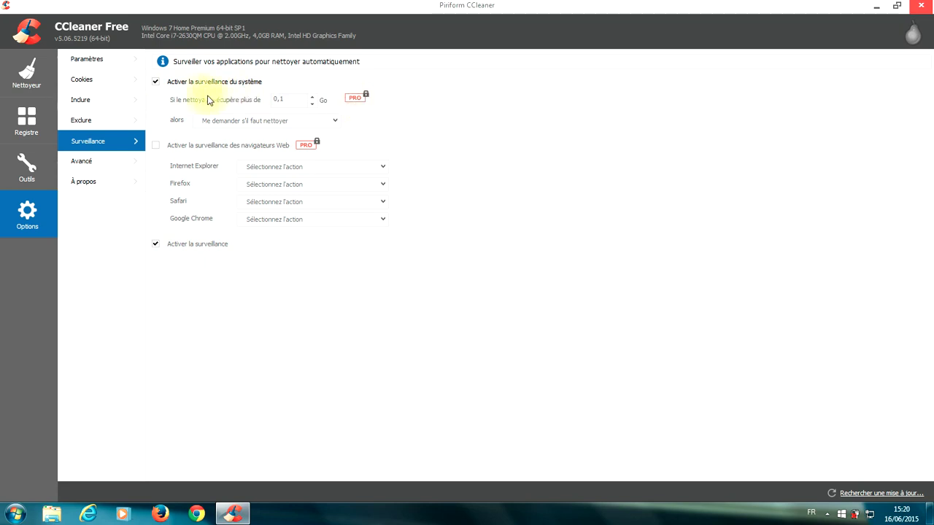
left_click(154, 82)
left_click(155, 245)
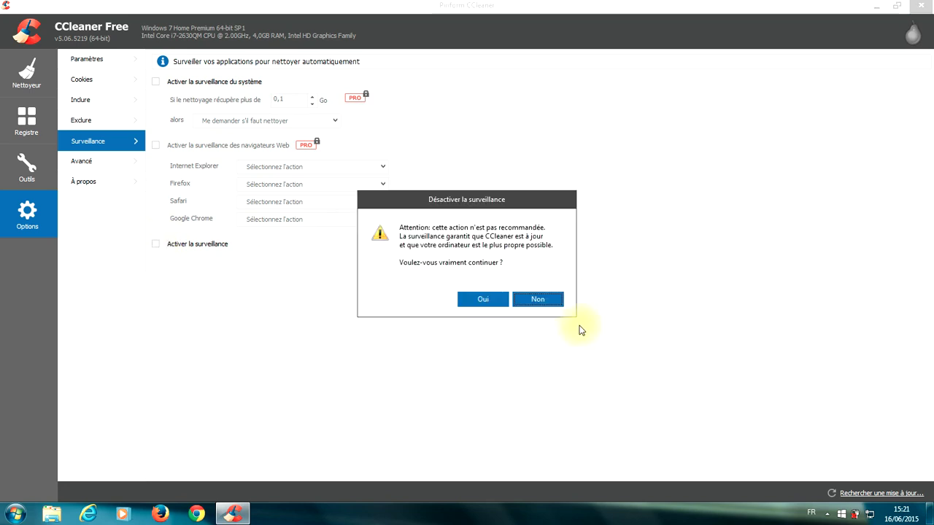
left_click(475, 300)
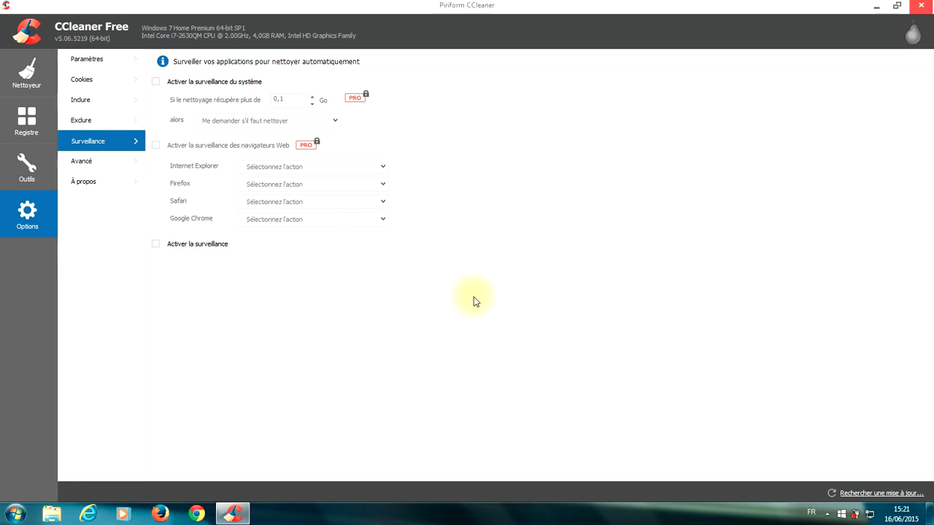
- Review the lists of included and excluded files and folders, and return to the cleaner
left_click(91, 107)
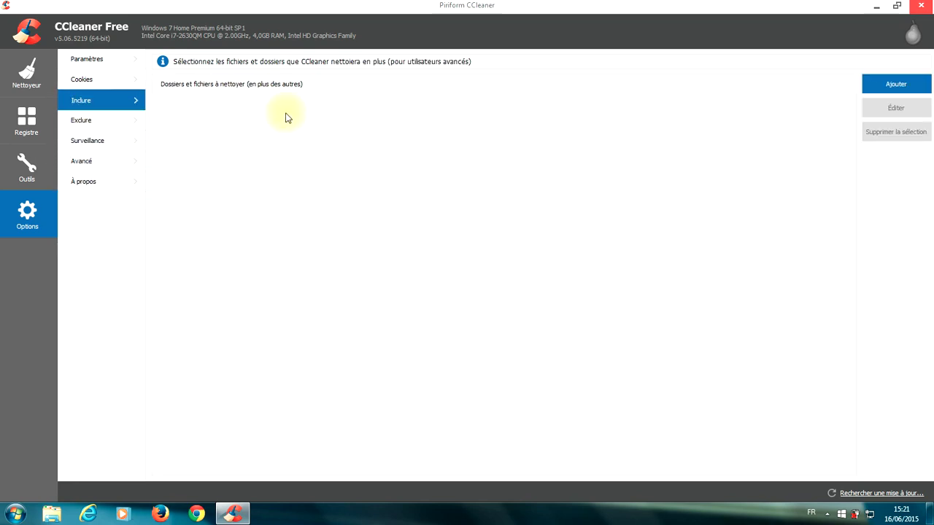
left_click(115, 125)
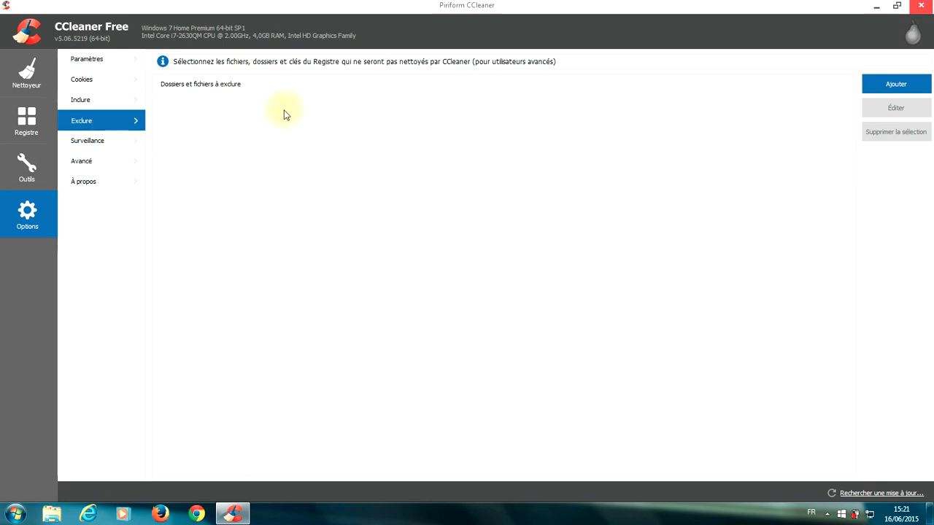
left_click(31, 76)
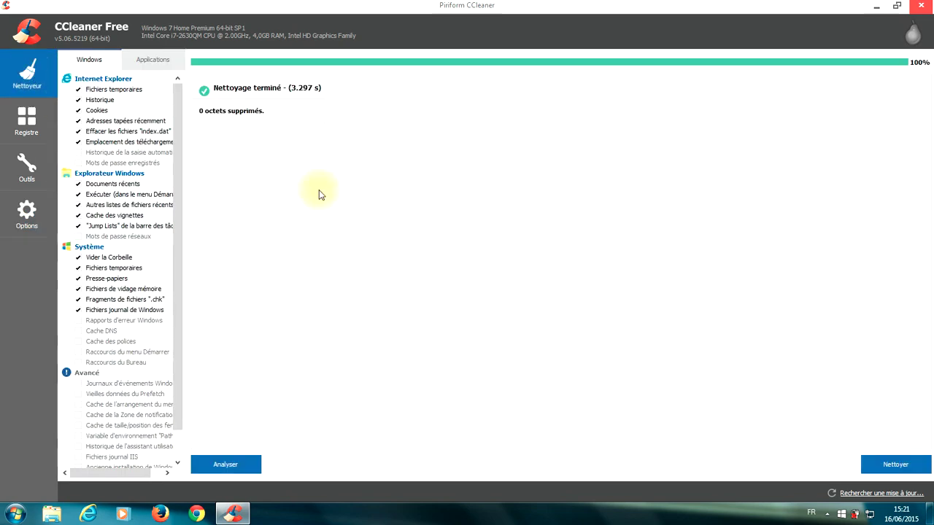